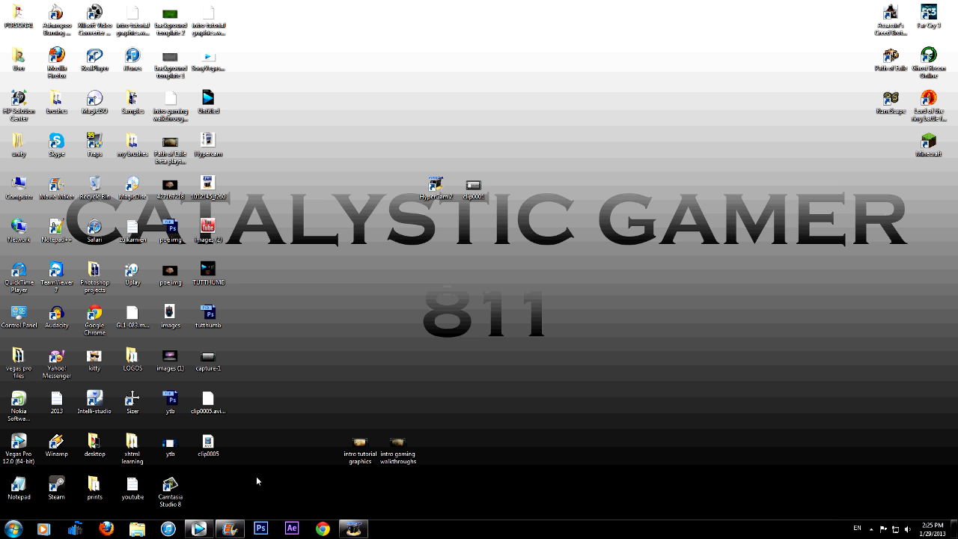
Bring up the Movie Maker window and close it
left_click(230, 529)
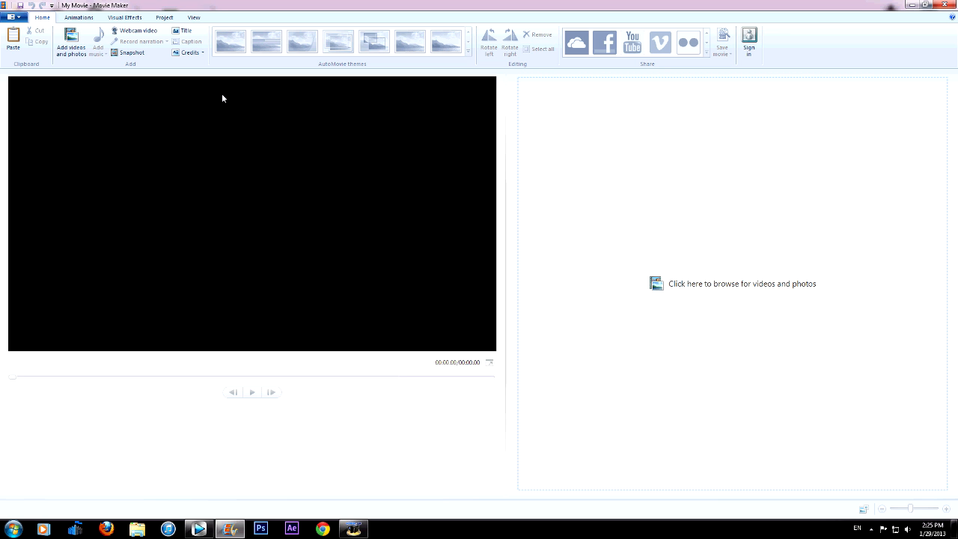
left_click(952, 4)
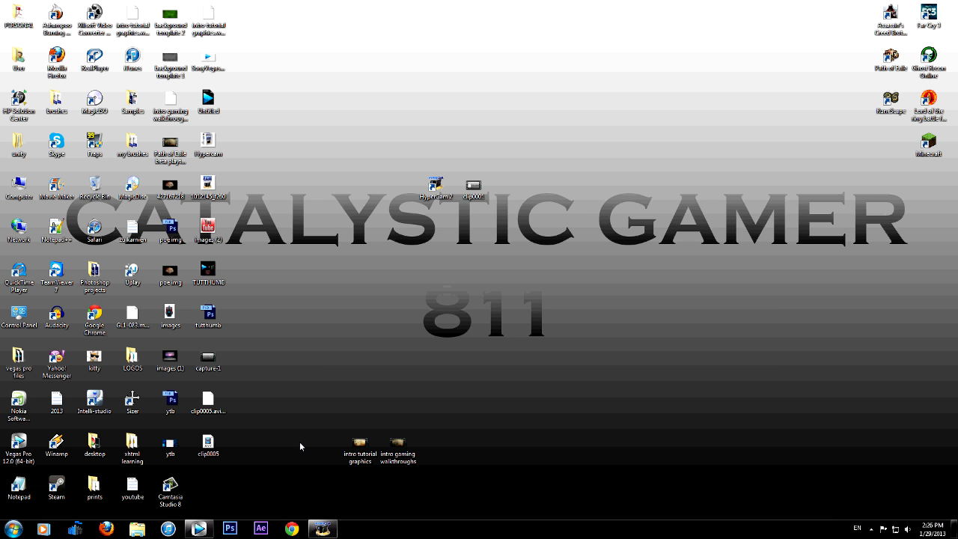
Switch to Vegas Pro 12.0 and widen the video preview area
left_click(198, 529)
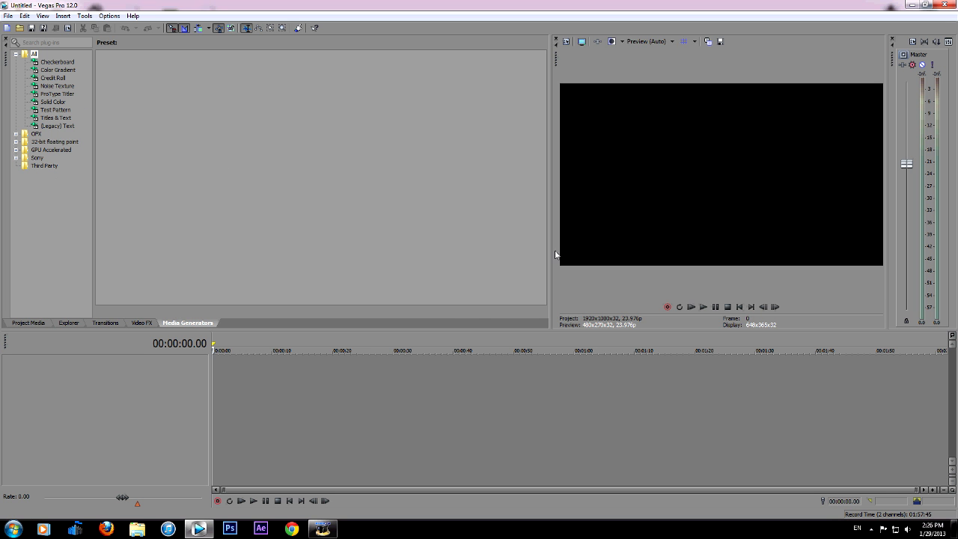
left_click_drag(555, 256, 486, 256)
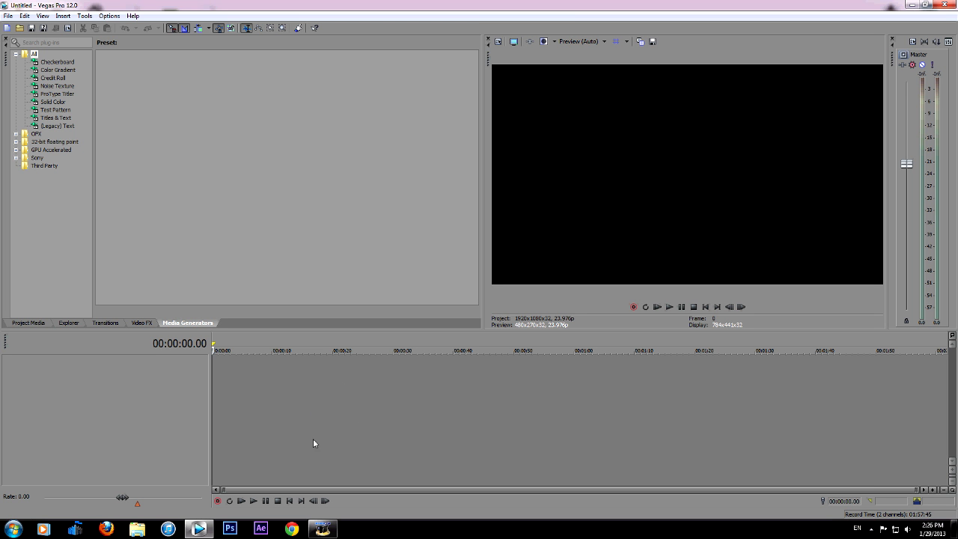
right_click(245, 372)
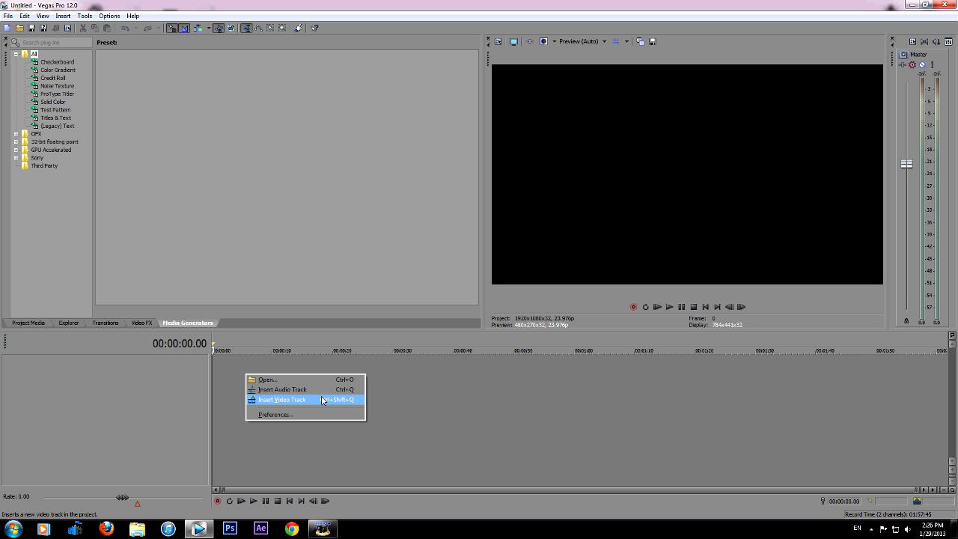
left_click(405, 380)
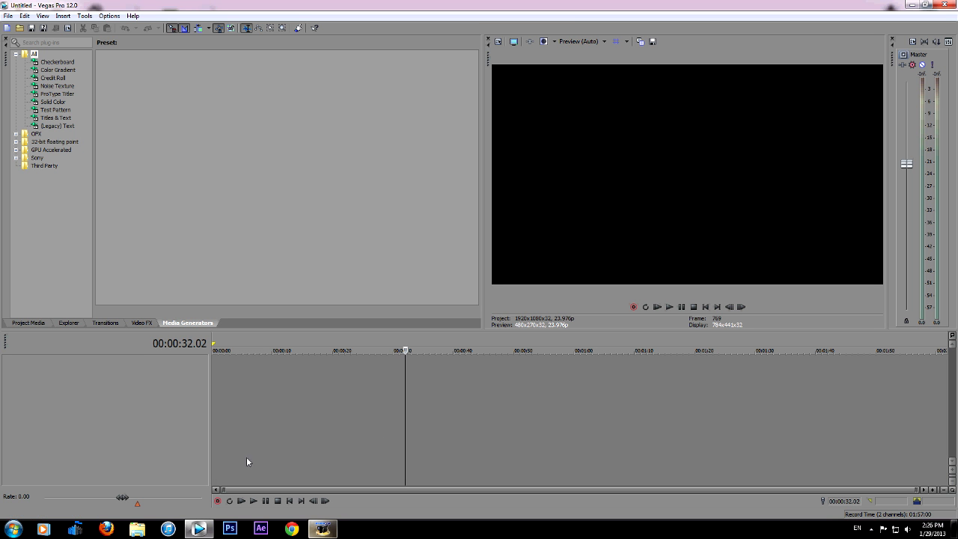
left_click(218, 412)
left_click_drag(218, 409, 149, 413)
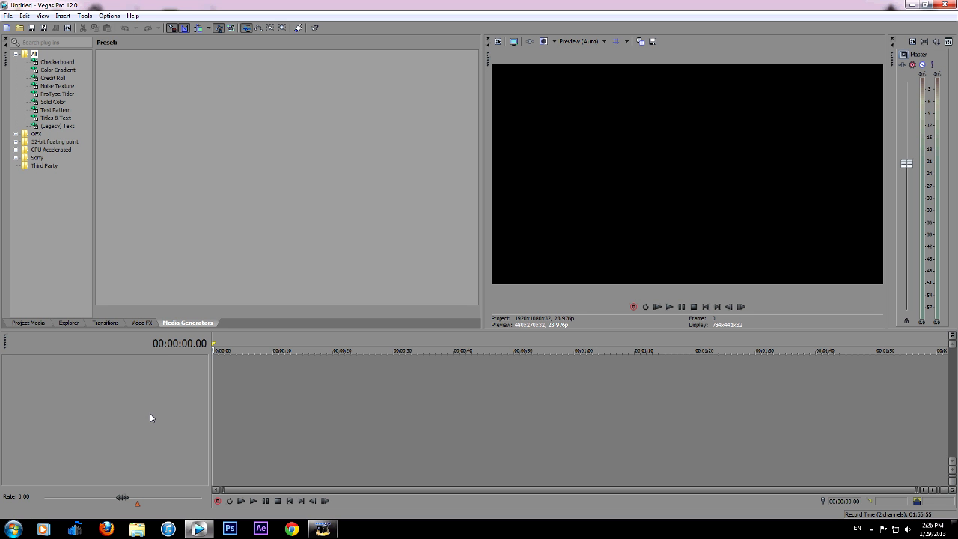
Start a new project and choose the HD 720-60p (1280x720, 59.940 fps) video template
left_click(7, 16)
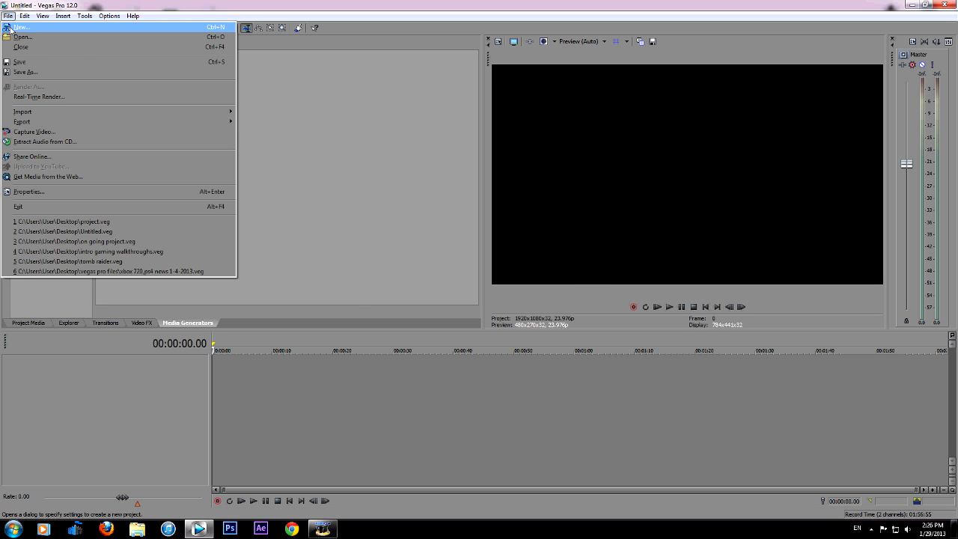
left_click(18, 27)
left_click_drag(501, 79, 410, 175)
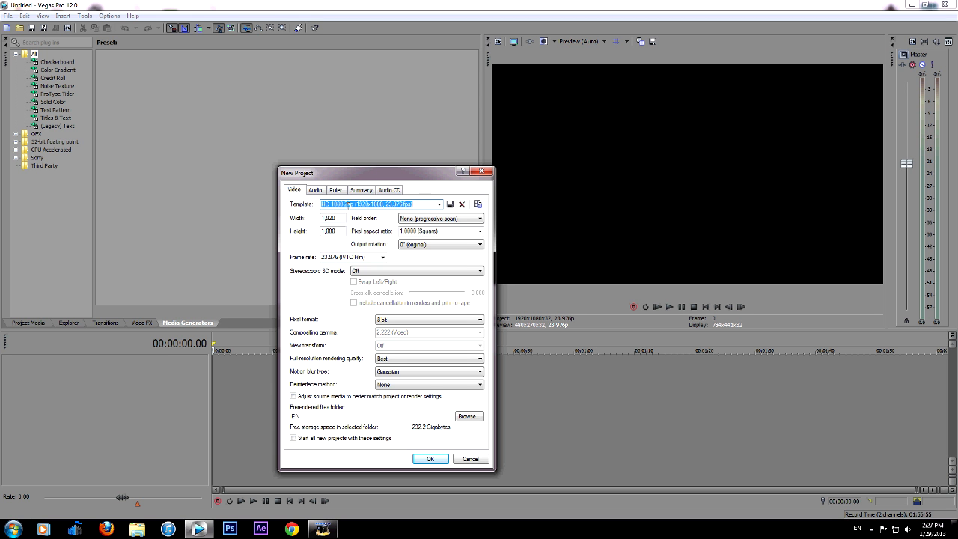
left_click(439, 204)
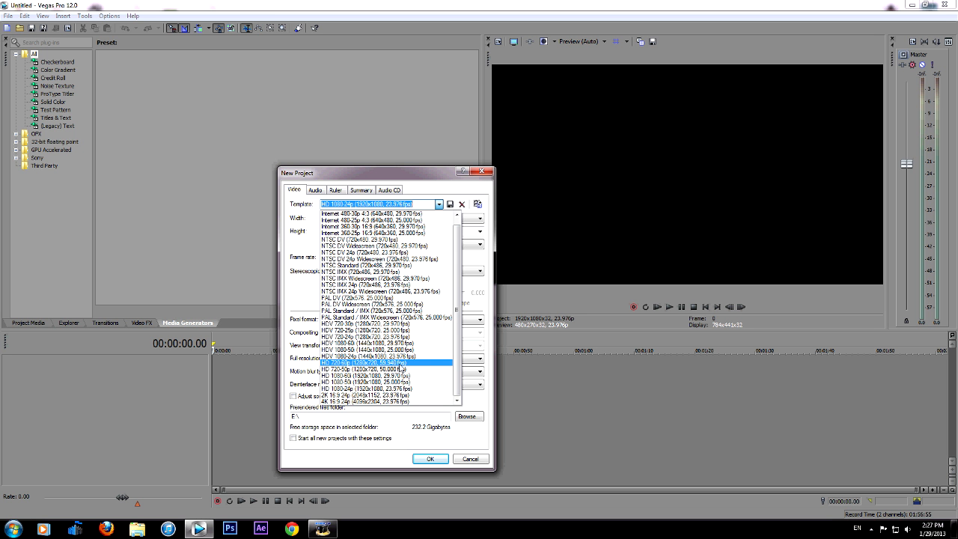
left_click(402, 364)
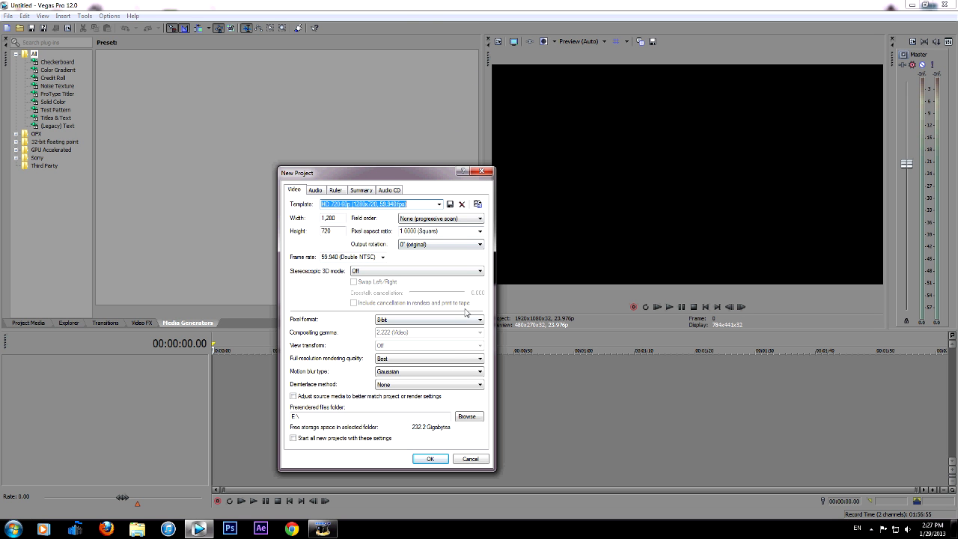
Keep full-resolution rendering quality at Best and enable adjusting source media to better match project or render settings
left_click(389, 364)
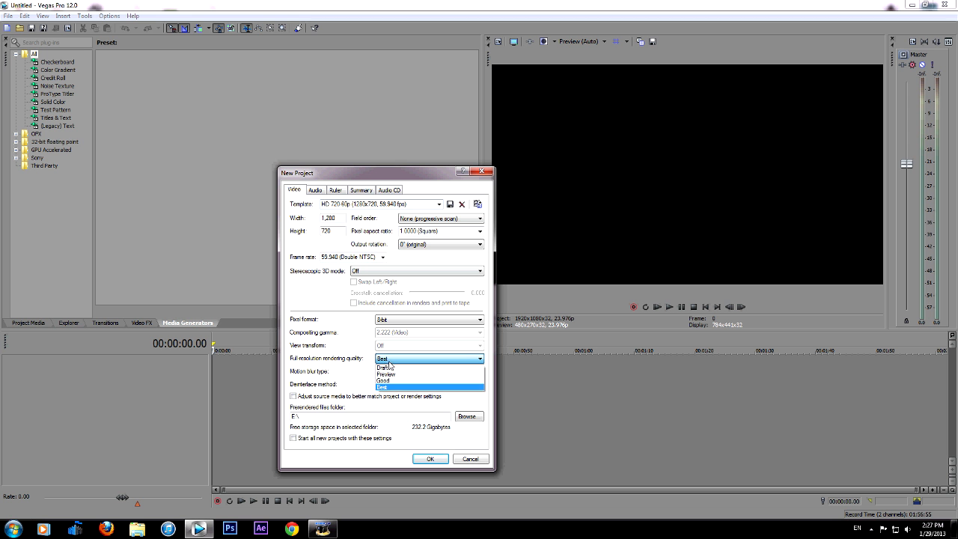
left_click(391, 366)
left_click(368, 398)
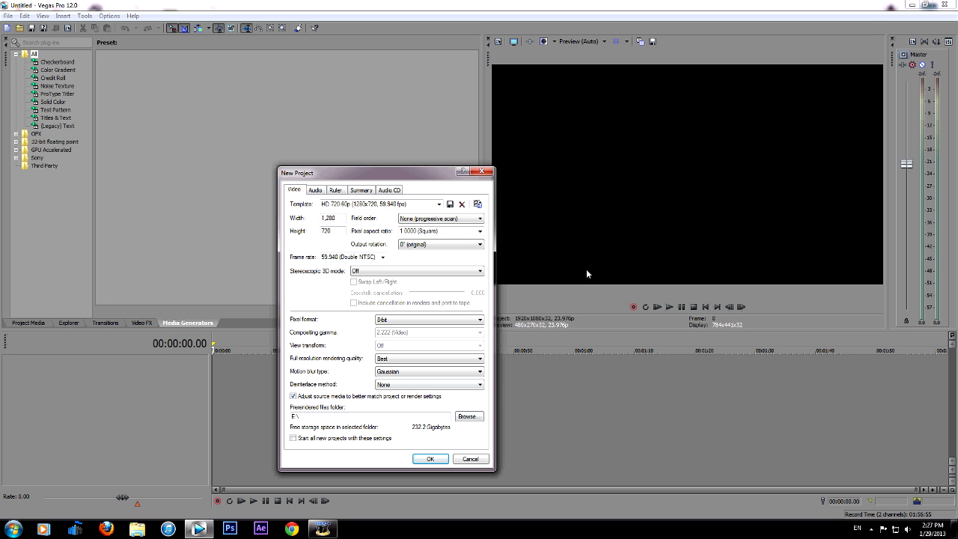
Check the audio, summary and Audio CD settings, and create the project with these settings as the default for all new projects
left_click(313, 191)
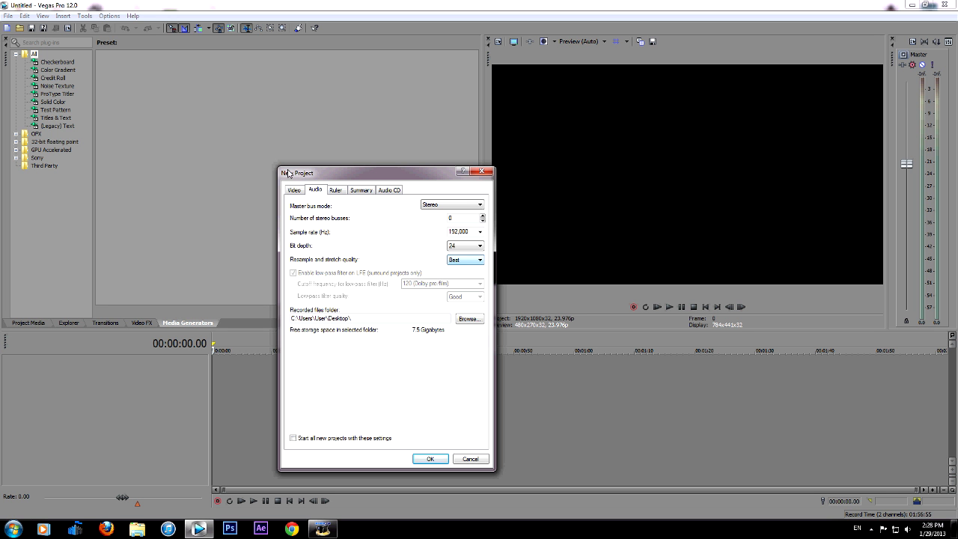
left_click(362, 191)
left_click(391, 191)
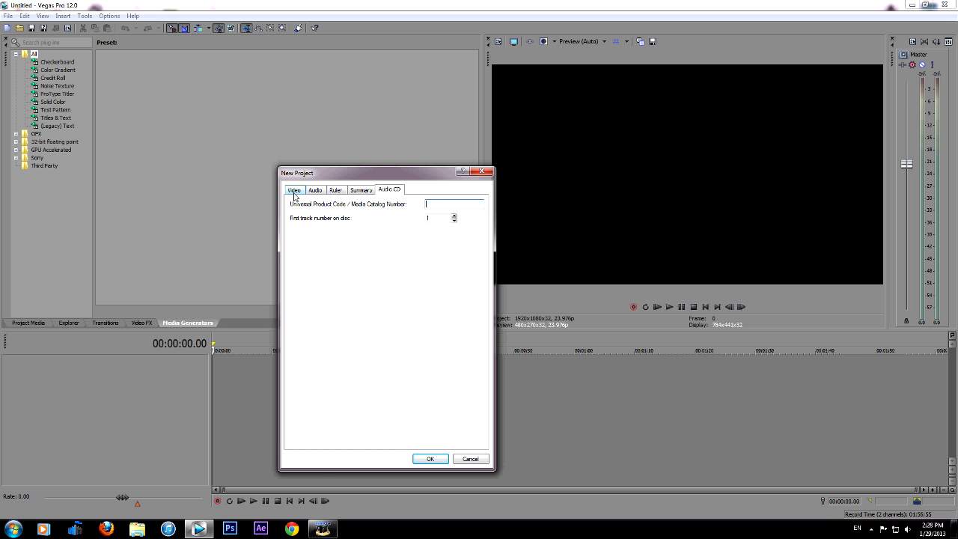
left_click(294, 191)
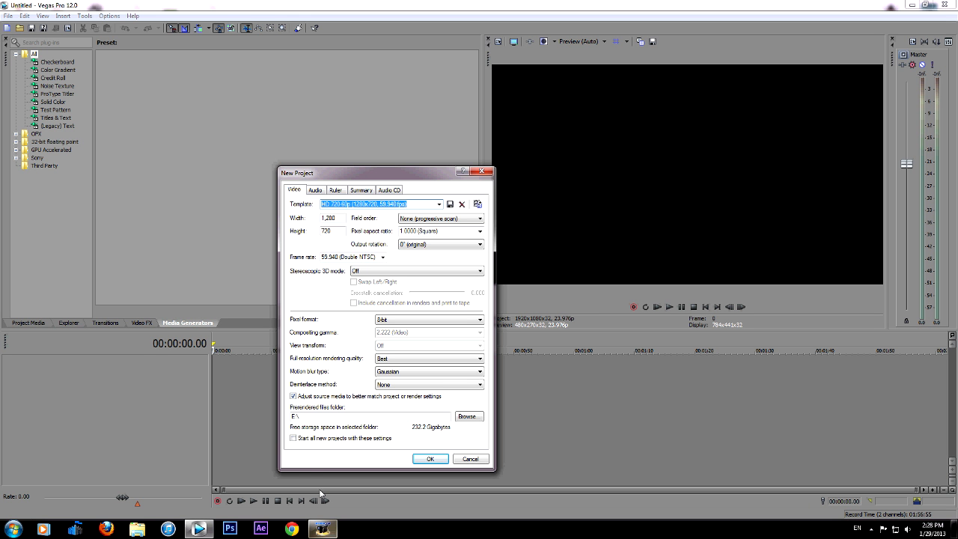
left_click(314, 439)
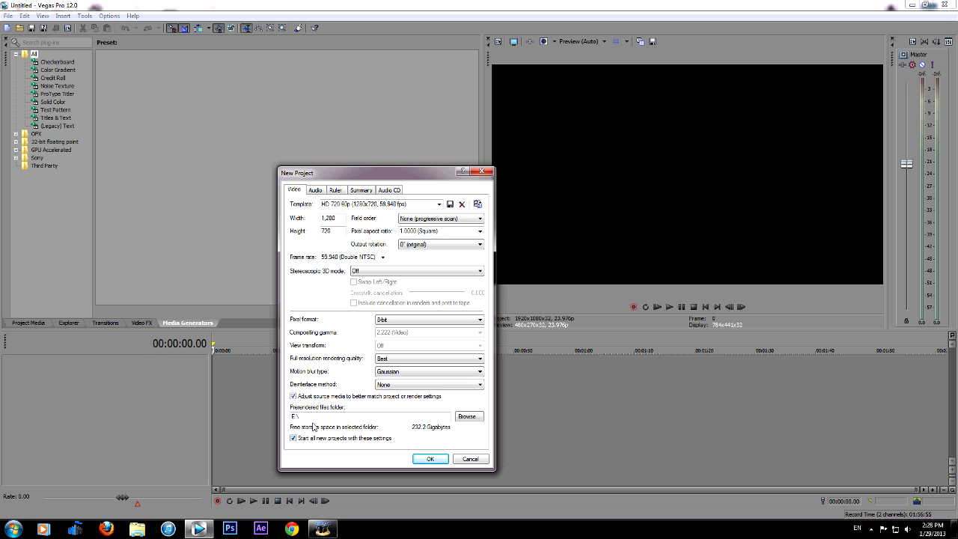
left_click(422, 458)
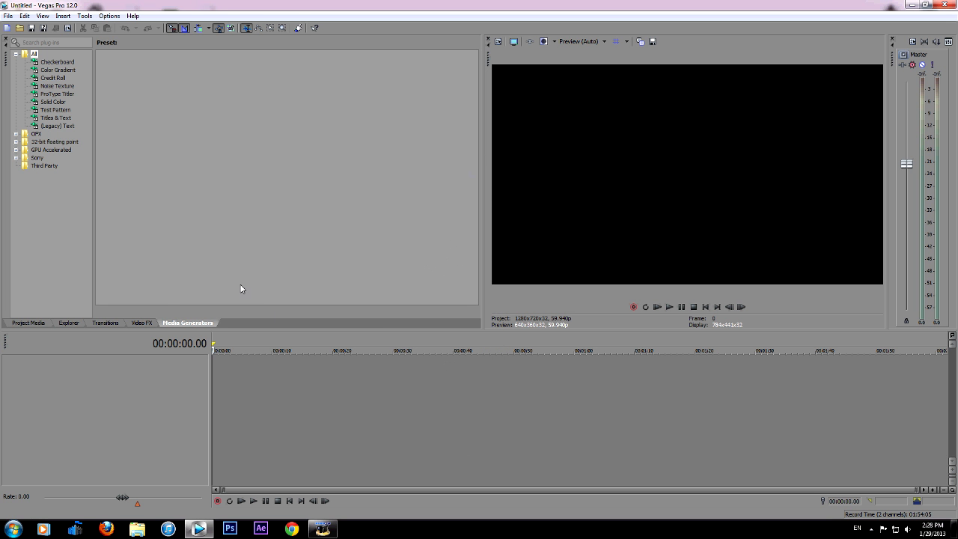
Look through the project media, the Desktop files in the explorer and the available transitions
left_click(27, 322)
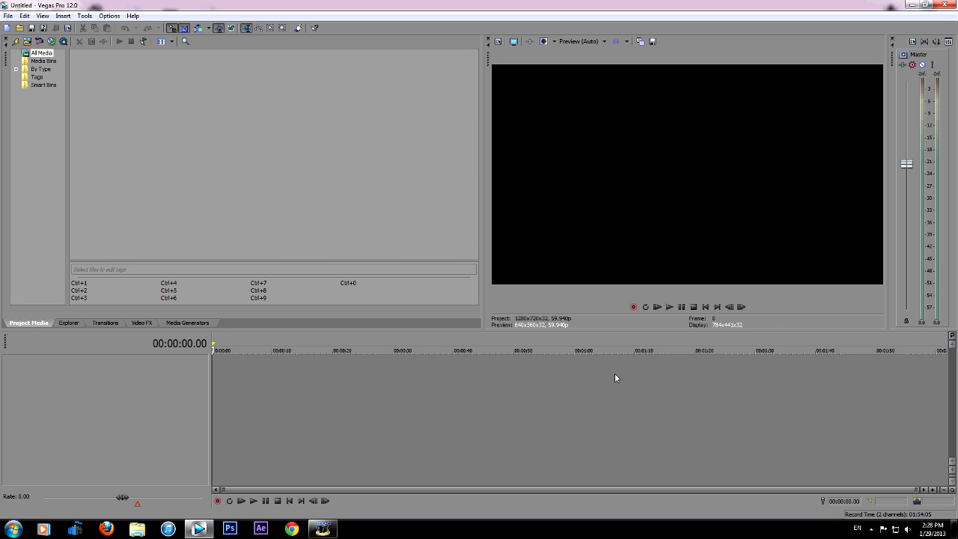
left_click(68, 323)
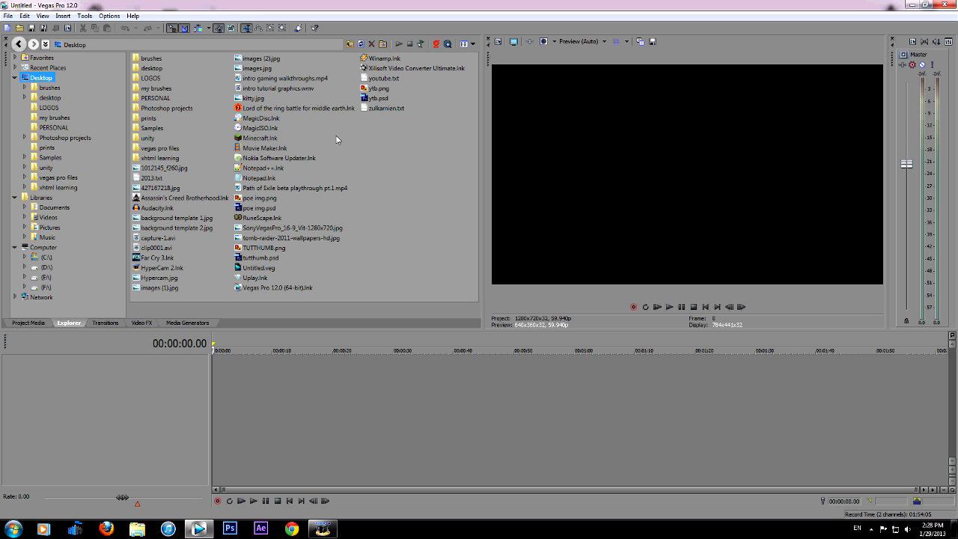
left_click(45, 96)
left_click(30, 323)
left_click(101, 324)
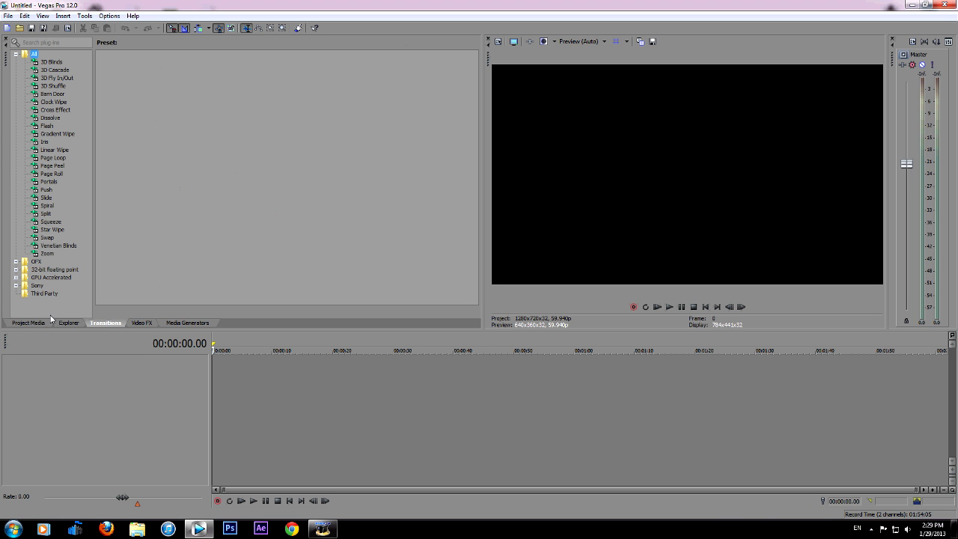
left_click(67, 326)
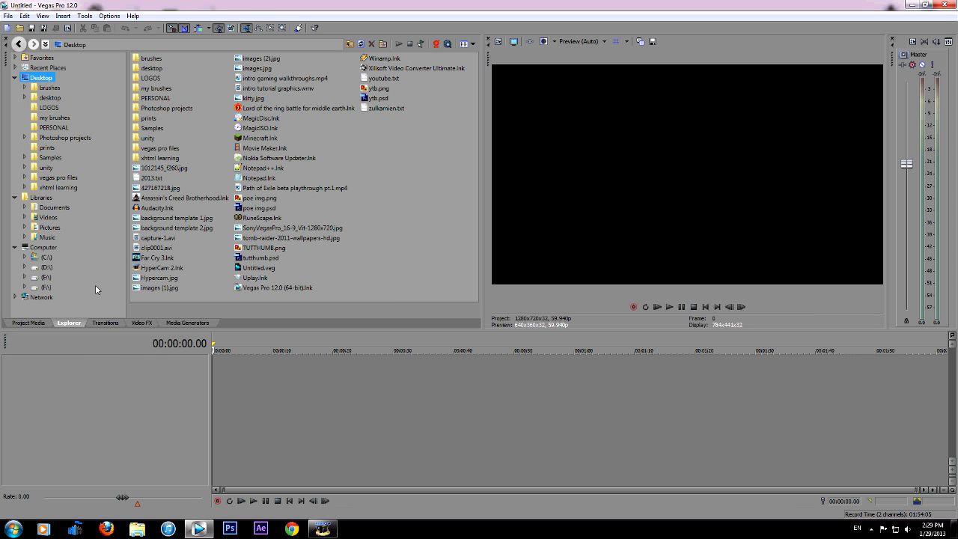
Import the video clip0001 from the Desktop into the project media
left_click(20, 324)
left_click(7, 16)
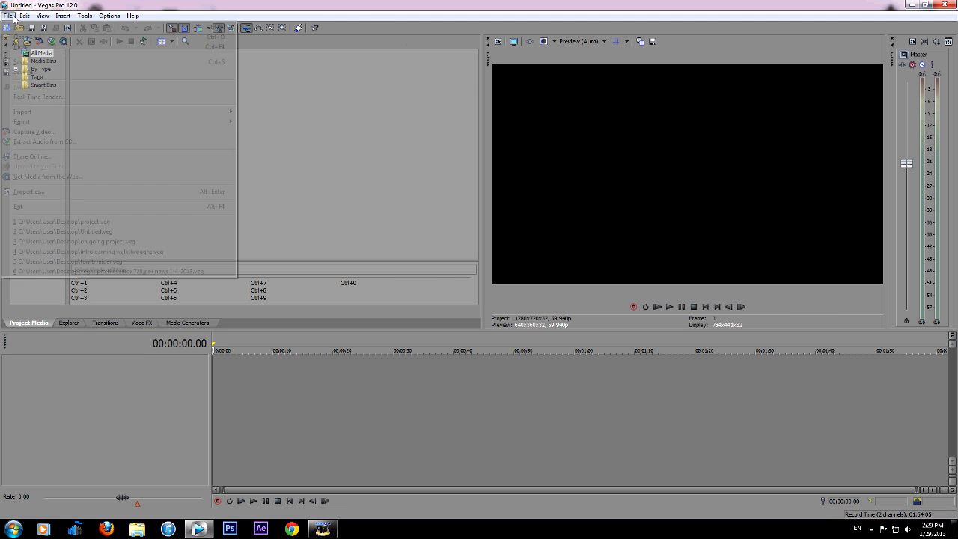
mouse_move(35, 111)
left_click(245, 112)
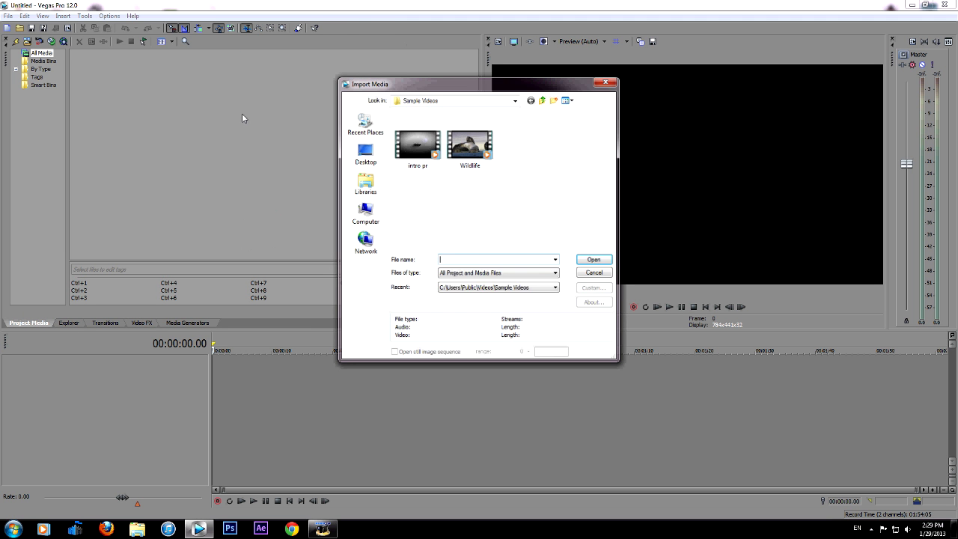
left_click(365, 154)
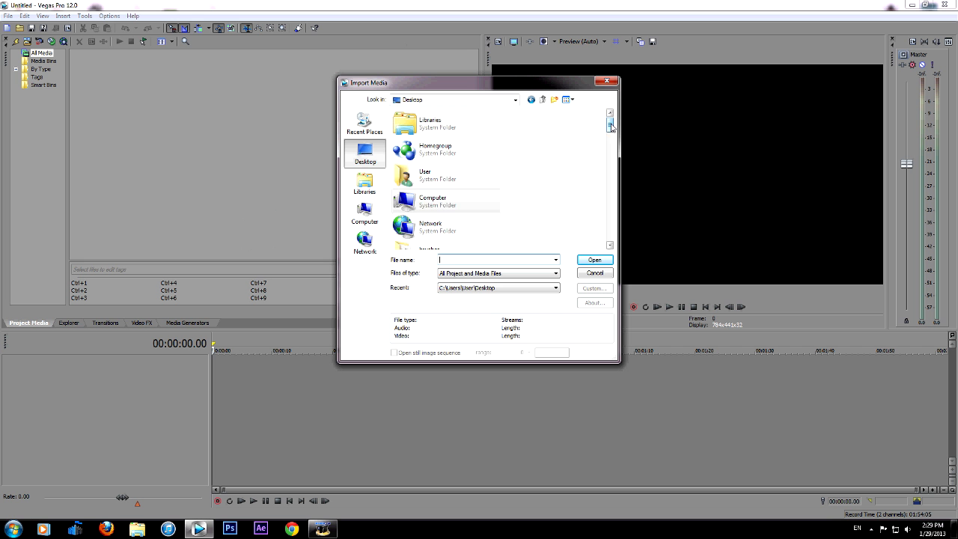
left_click_drag(611, 122, 610, 185)
double_click(430, 184)
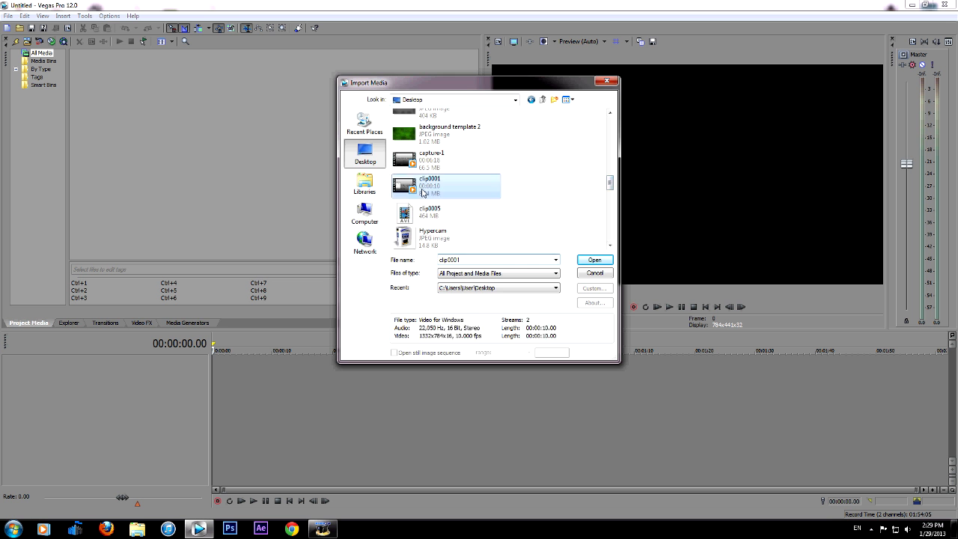
Place clip0001.avi at the start of the timeline and match the project video settings to the clip
left_click_drag(101, 75, 225, 364)
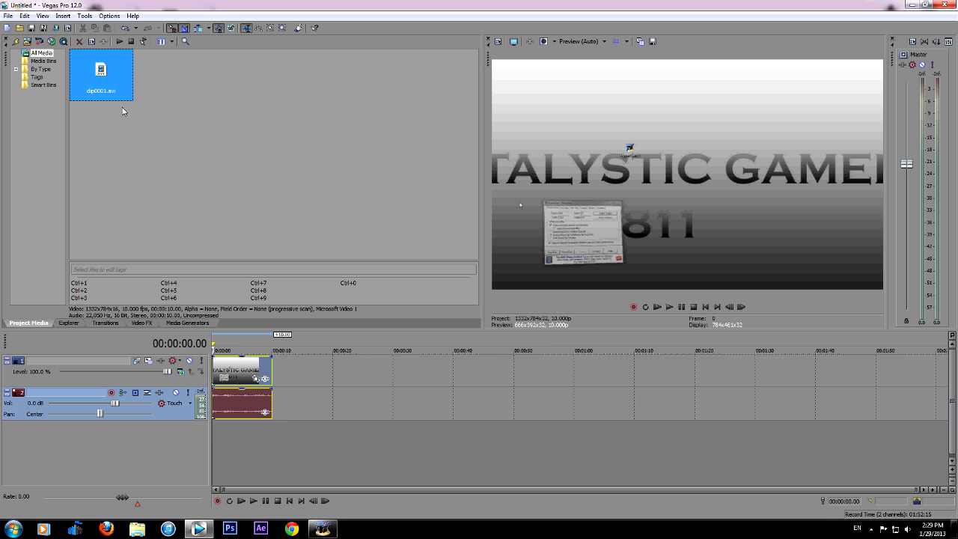
left_click(245, 374)
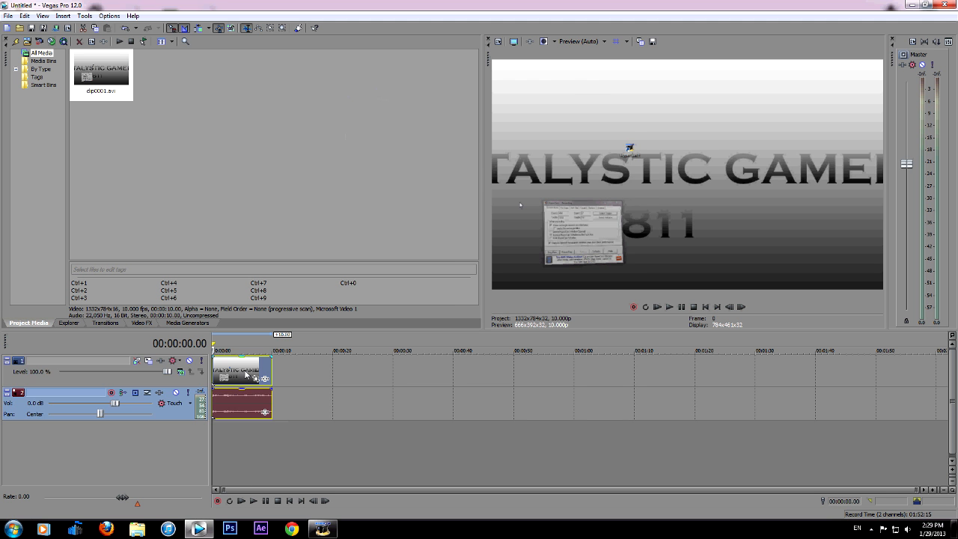
Play the clip from the start of the timeline, stop playback and return the cursor to the beginning
left_click(226, 404)
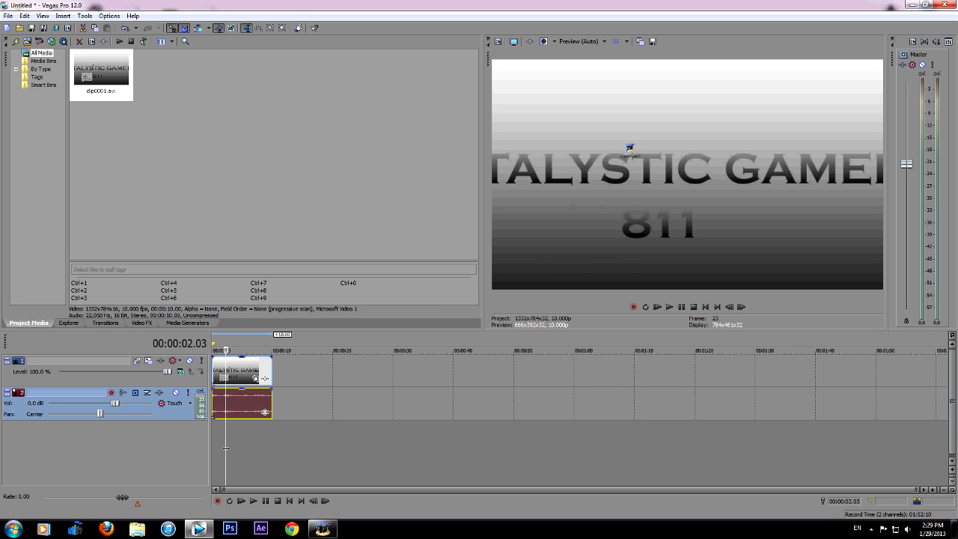
left_click_drag(226, 452, 207, 443)
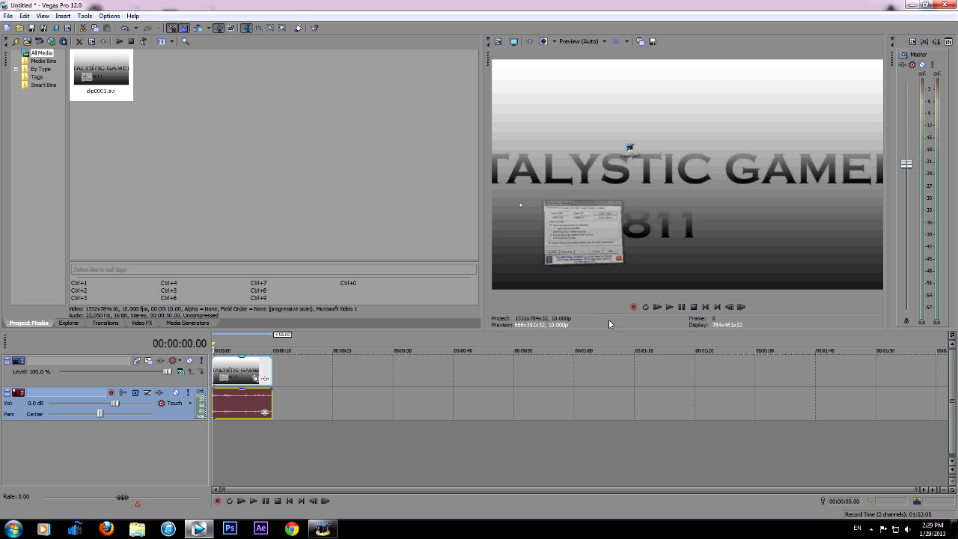
left_click(669, 307)
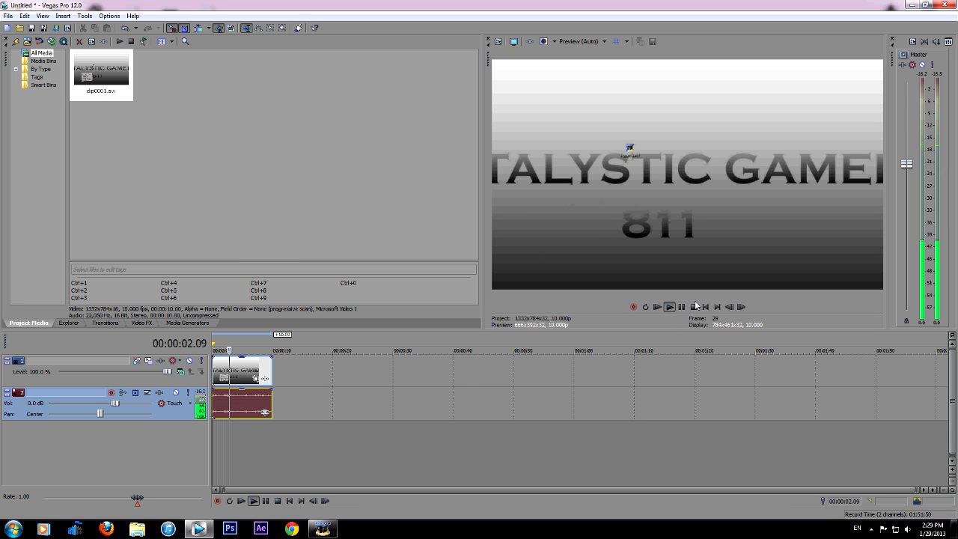
left_click(214, 434)
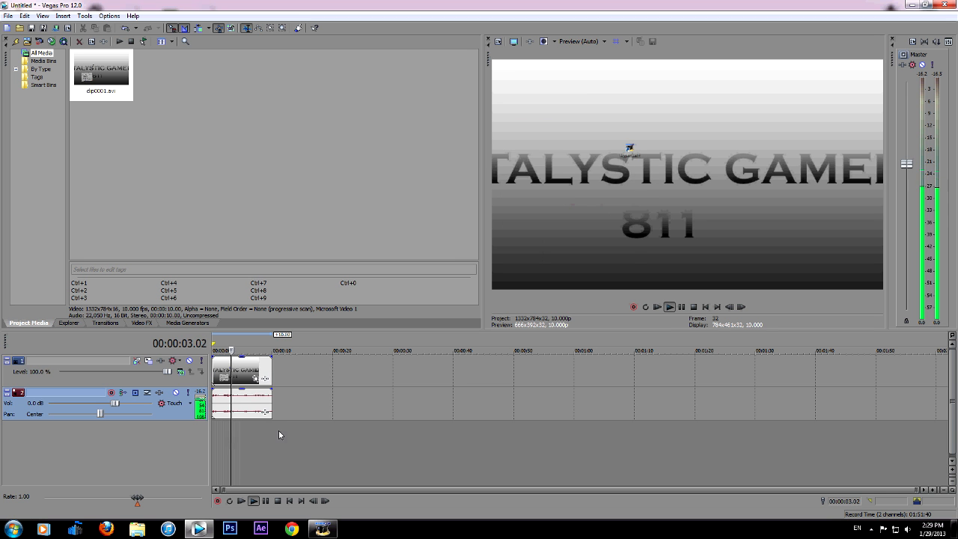
key("space")
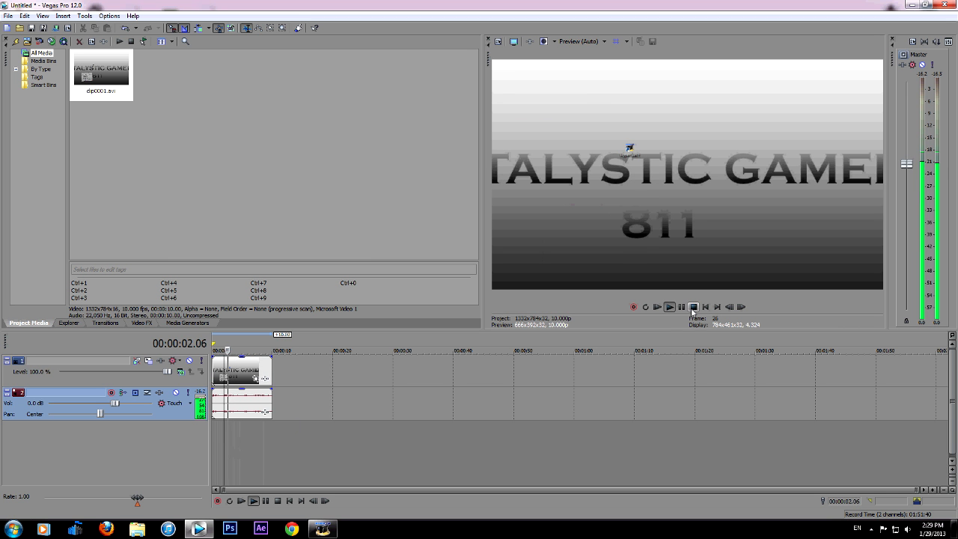
key("ctrl+Home")
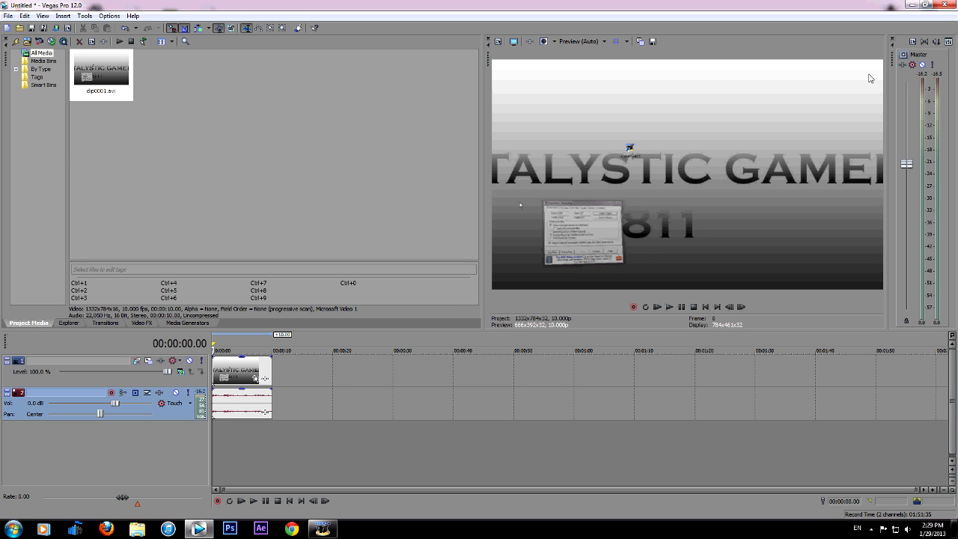
Look through the 3D Cascade and 3D Fly In/Out transition presets and return to the project media
left_click(104, 324)
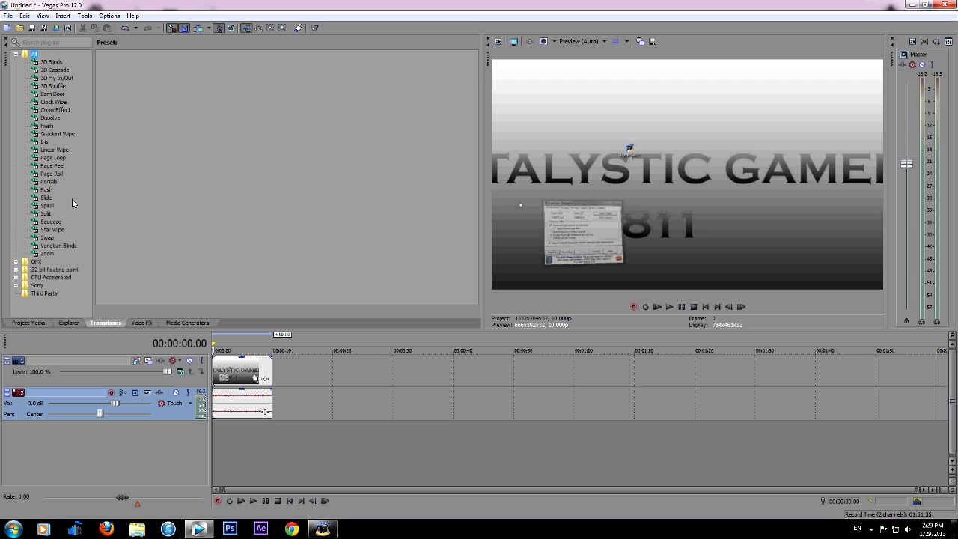
left_click(51, 63)
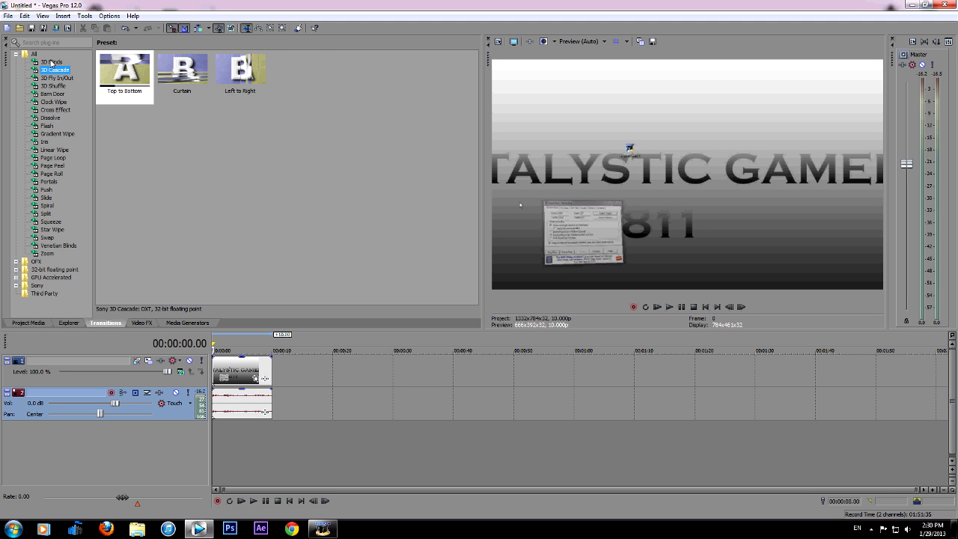
left_click(54, 78)
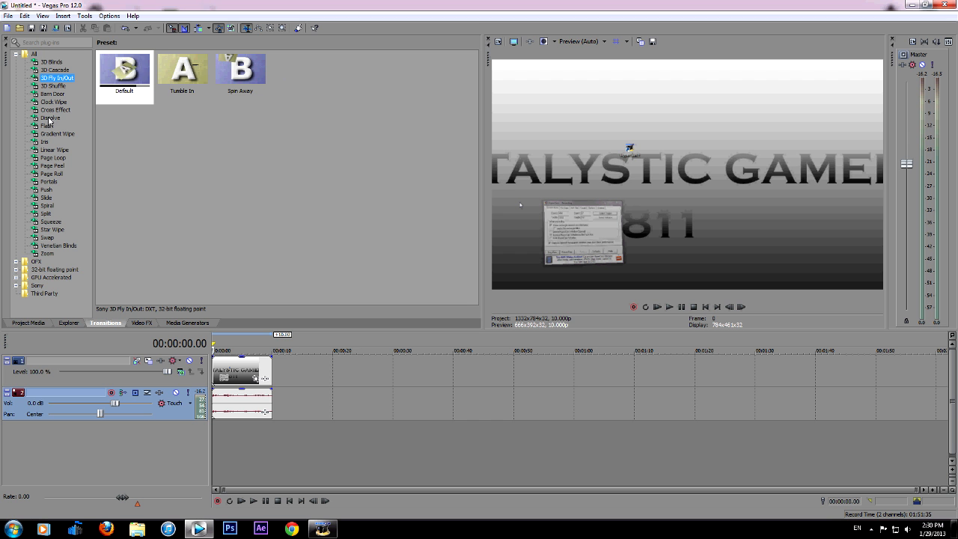
left_click(30, 322)
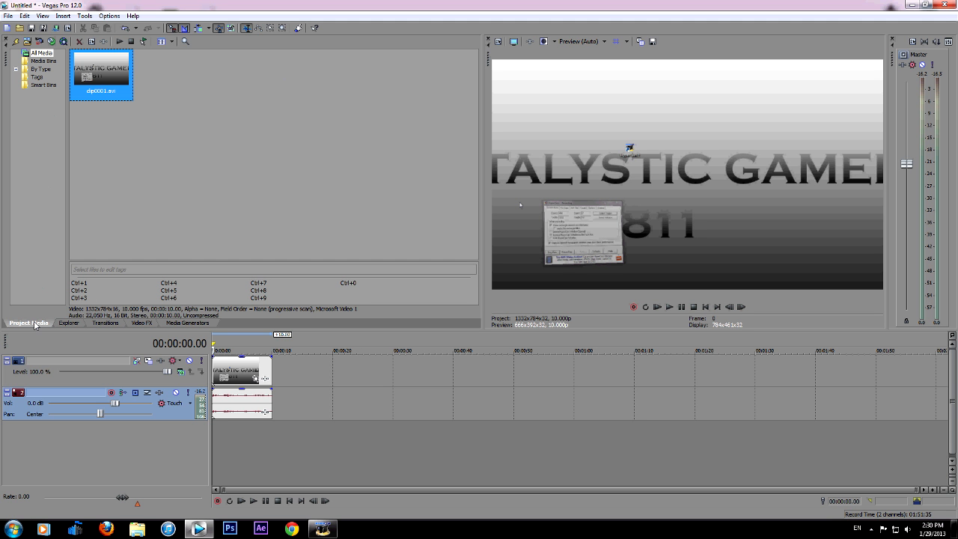
left_click(112, 325)
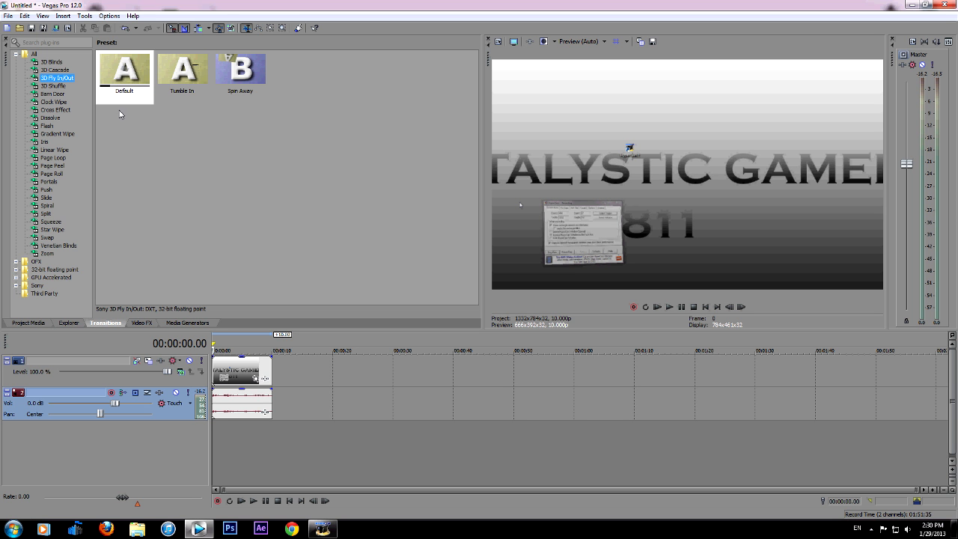
left_click(30, 323)
Import the Wildlife video from the Sample Videos folder of the Videos library into the project media
left_click(8, 16)
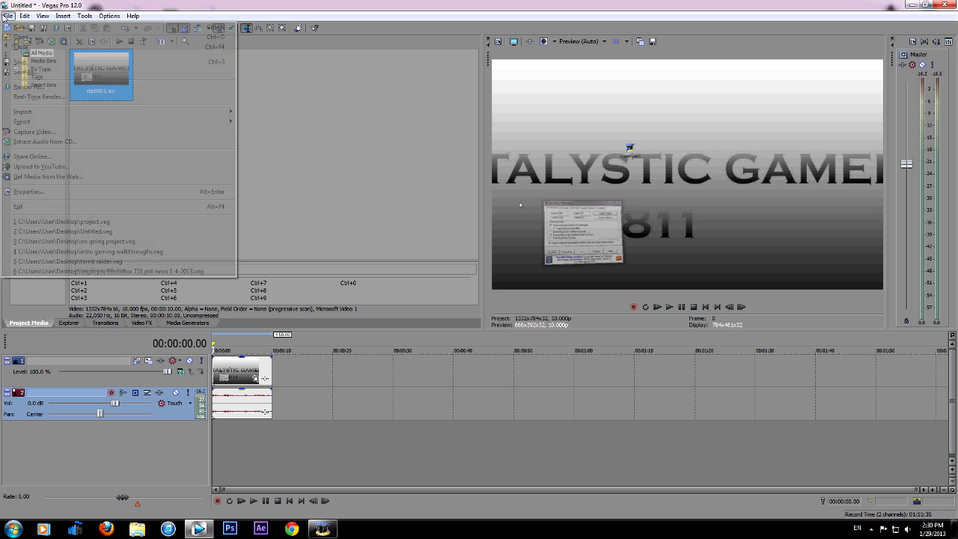
mouse_move(30, 112)
left_click(268, 112)
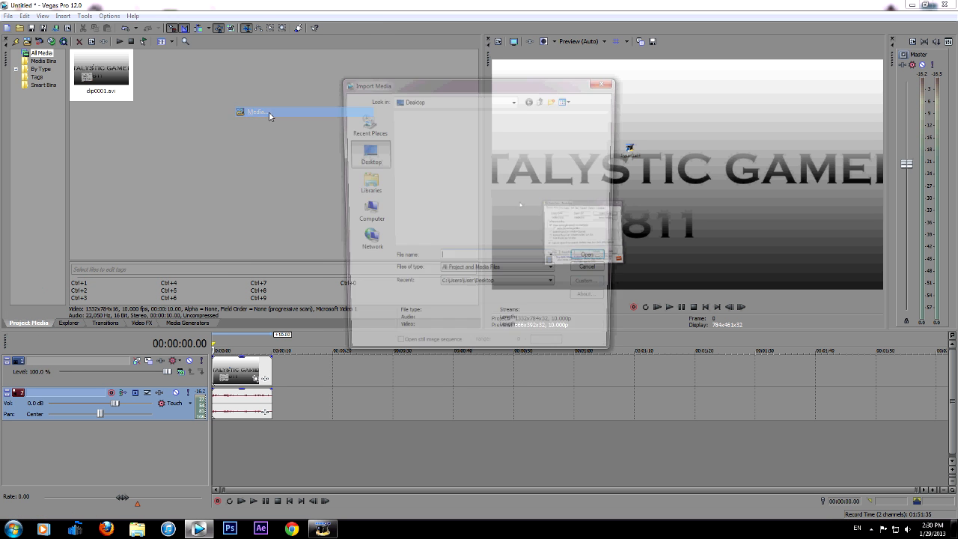
left_click(366, 183)
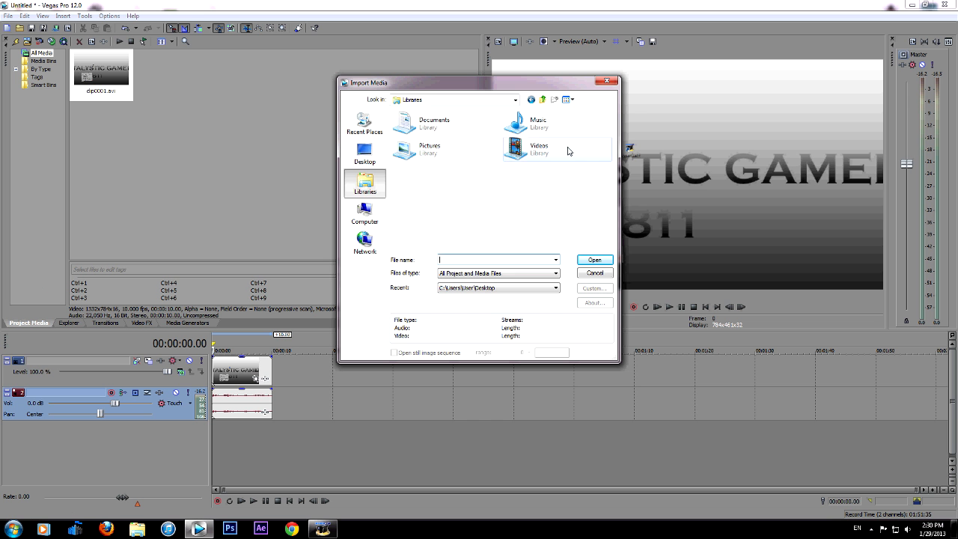
double_click(516, 147)
double_click(424, 213)
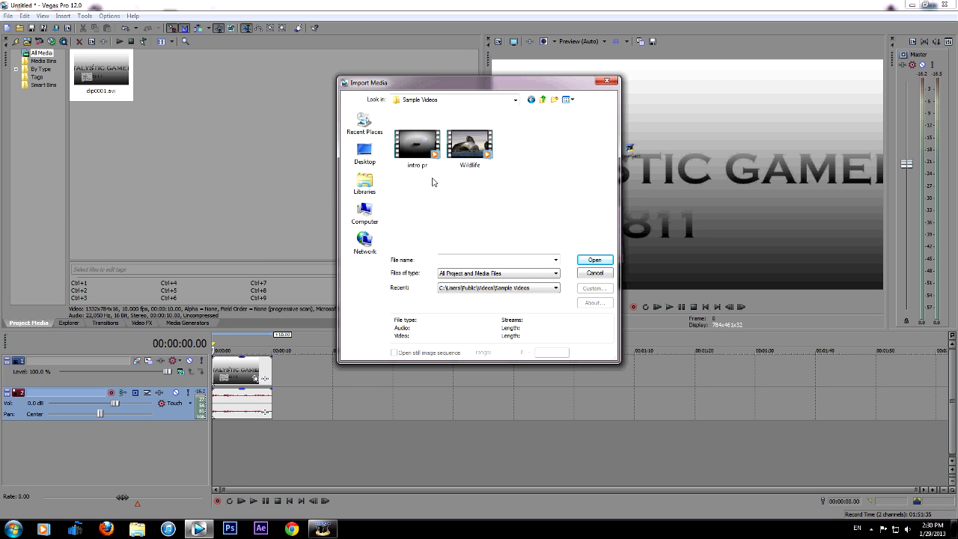
double_click(471, 158)
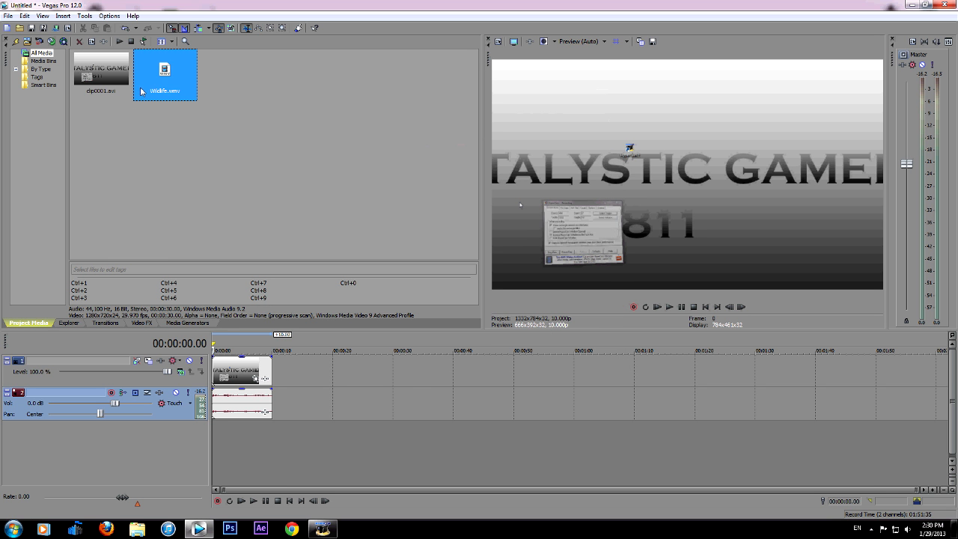
Place Wildlife.wmv directly after clip0001 on the timeline and preview frames at about 17 and 11 seconds
left_click_drag(165, 74, 285, 417)
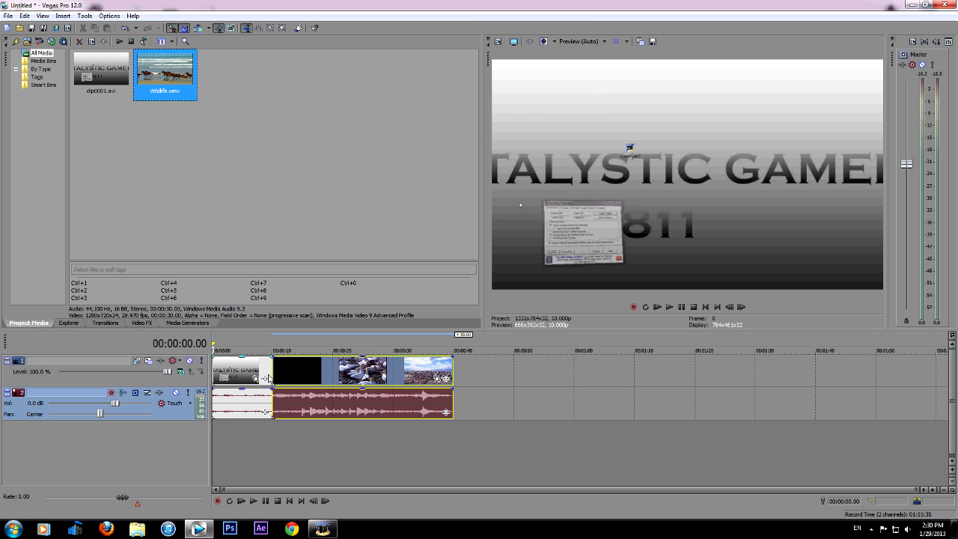
left_click(317, 440)
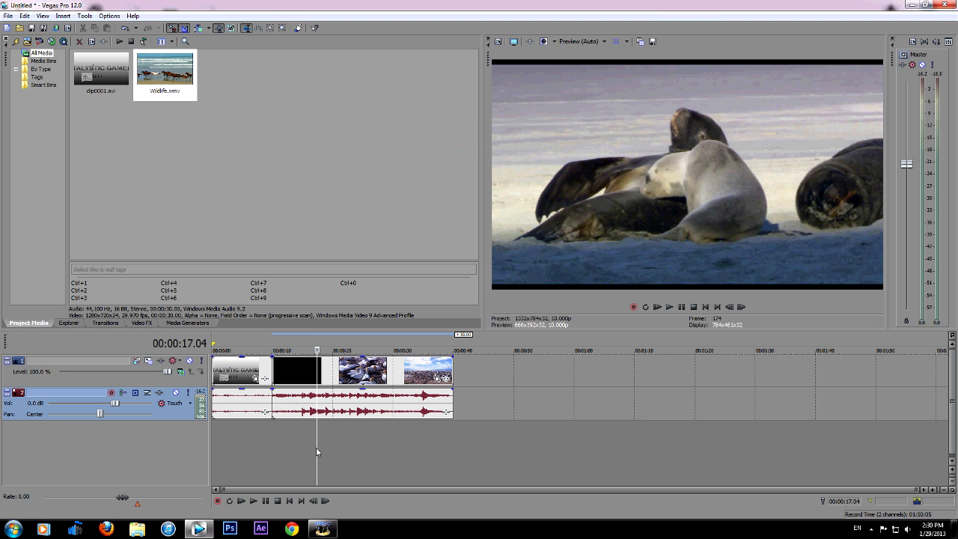
left_click(284, 427)
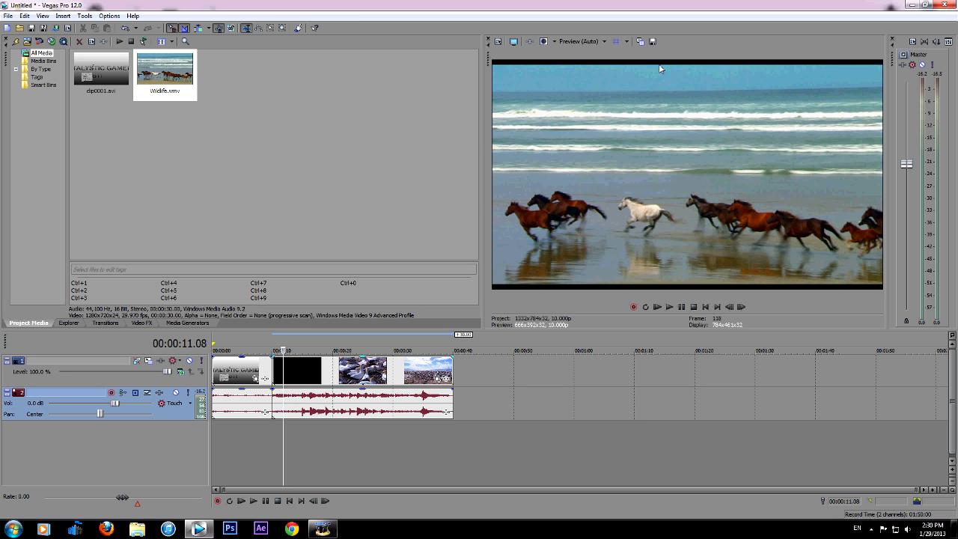
Turn off Maintain aspect ratio in the properties of the Wildlife video event
right_click(304, 370)
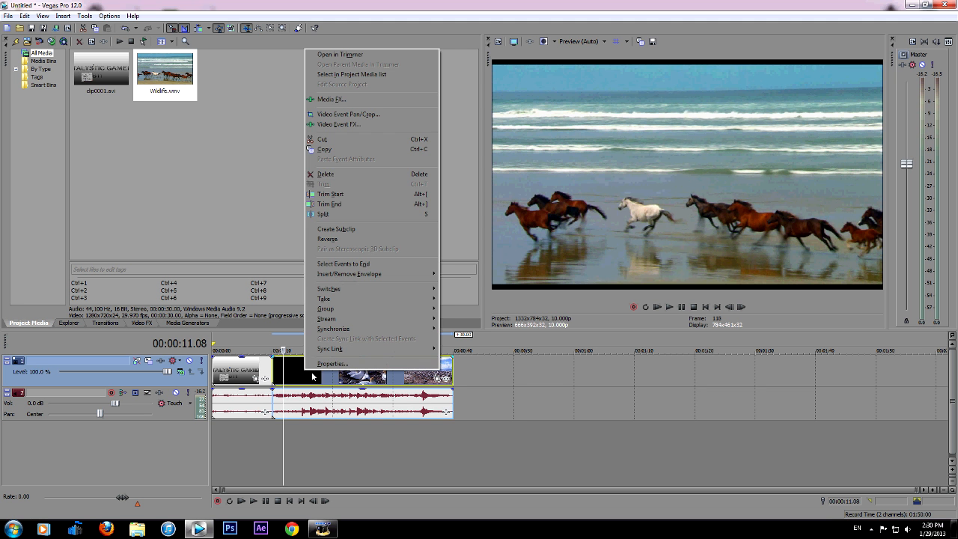
left_click(333, 363)
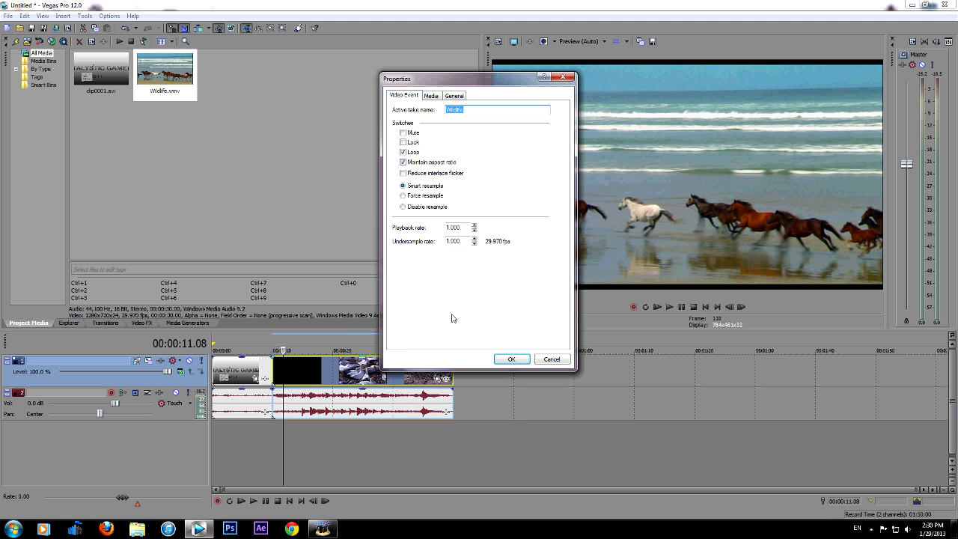
left_click(421, 161)
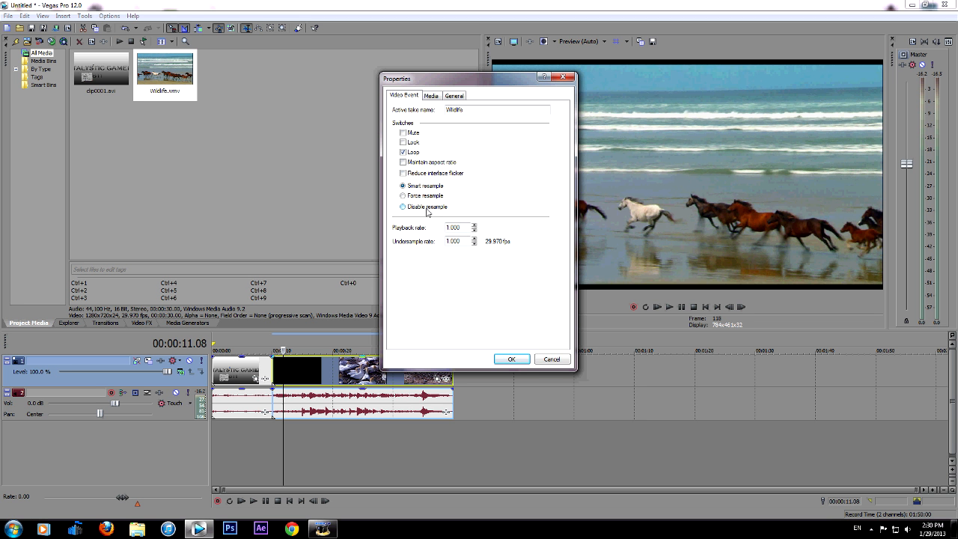
left_click(509, 361)
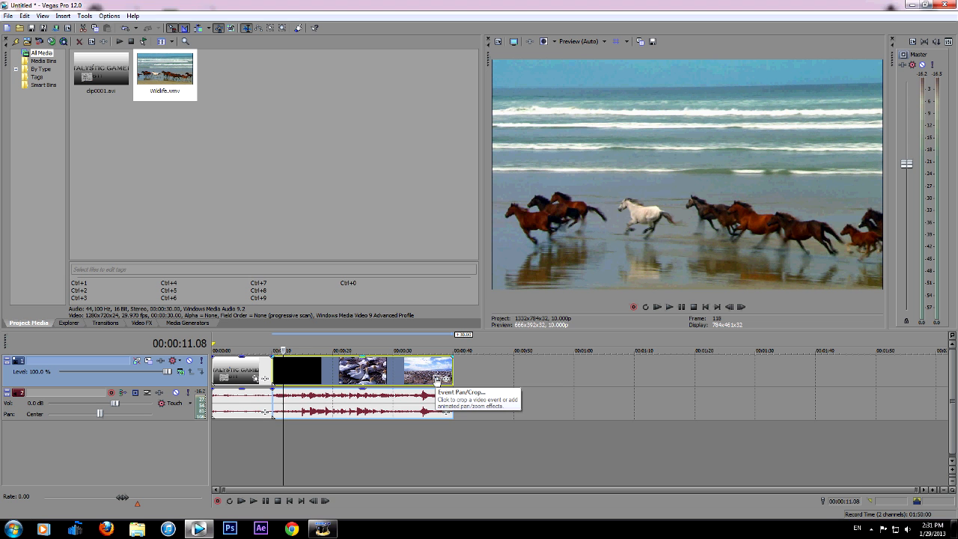
Examine the Event Pan/Crop frame and position settings of the Wildlife video event
left_click(435, 378)
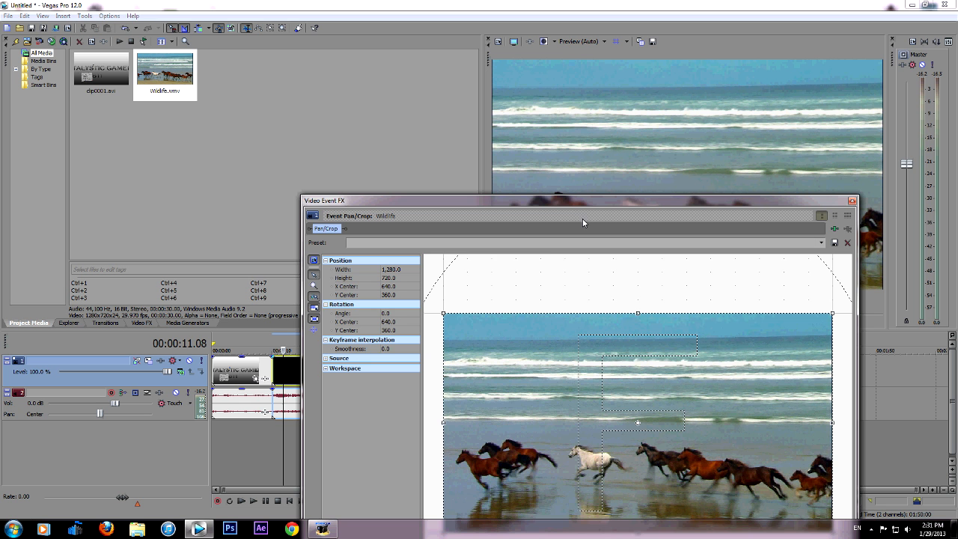
left_click_drag(469, 211, 198, 83)
scroll(441, 415, "down", 2)
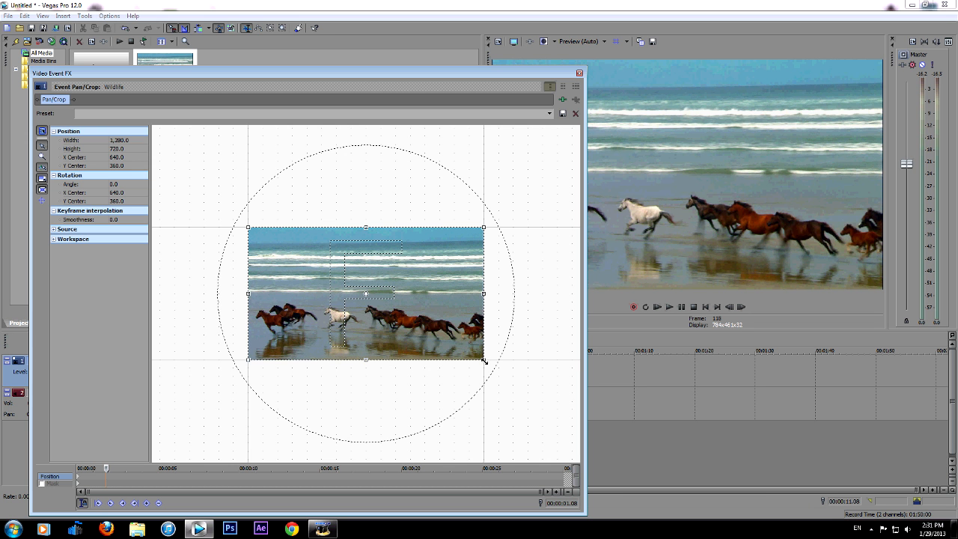
left_click_drag(484, 360, 490, 364)
left_click(579, 73)
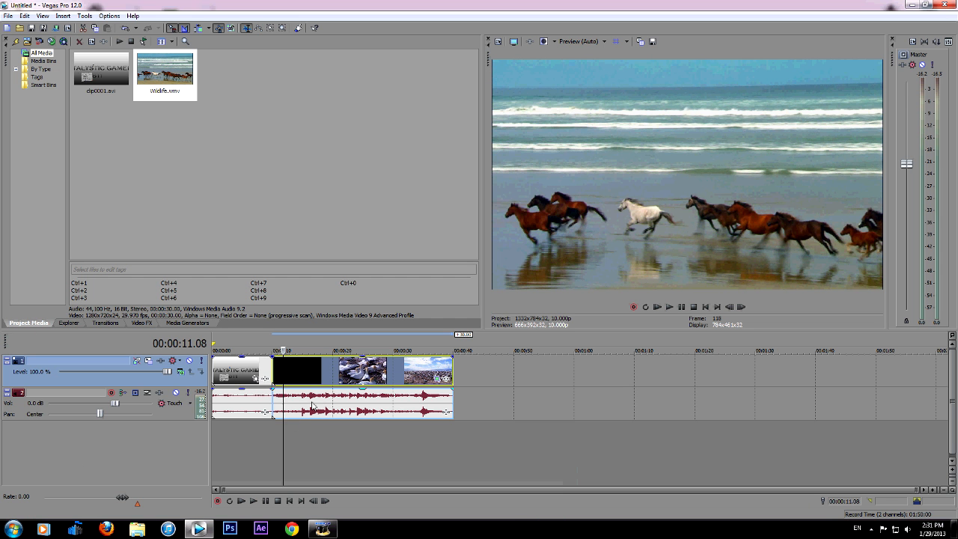
Move the cursor to the cut between the two clips and look through the Chroma Blur and Cookie Cutter effect presets
left_click_drag(286, 431, 268, 422)
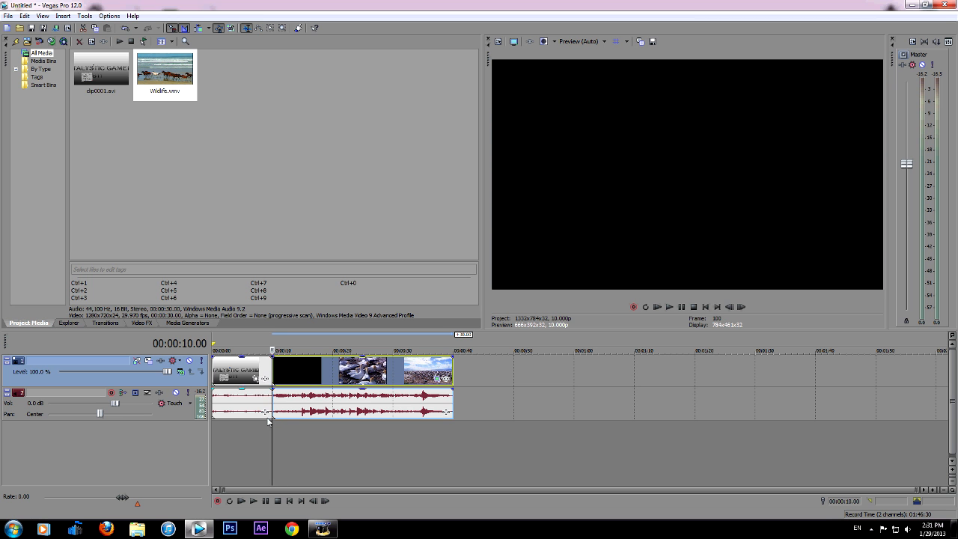
left_click(140, 323)
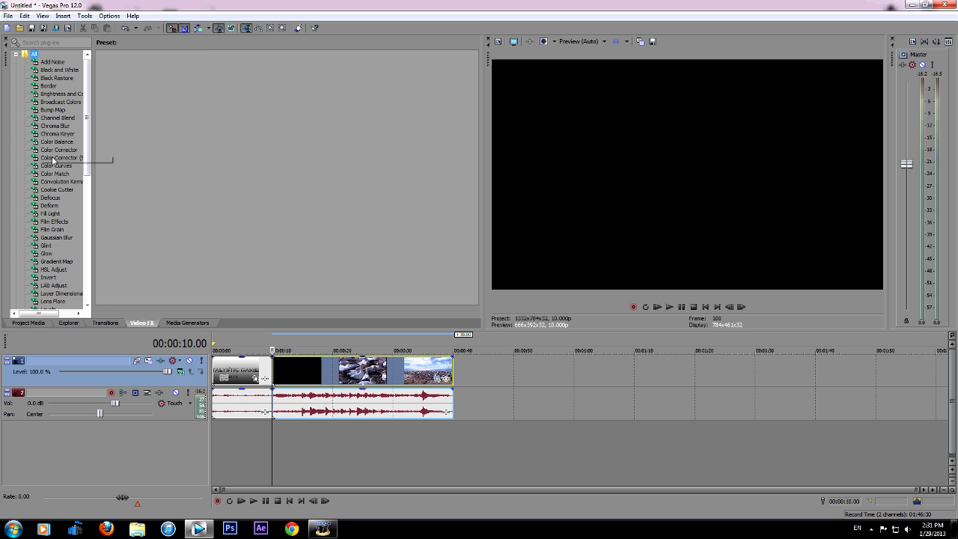
left_click(43, 126)
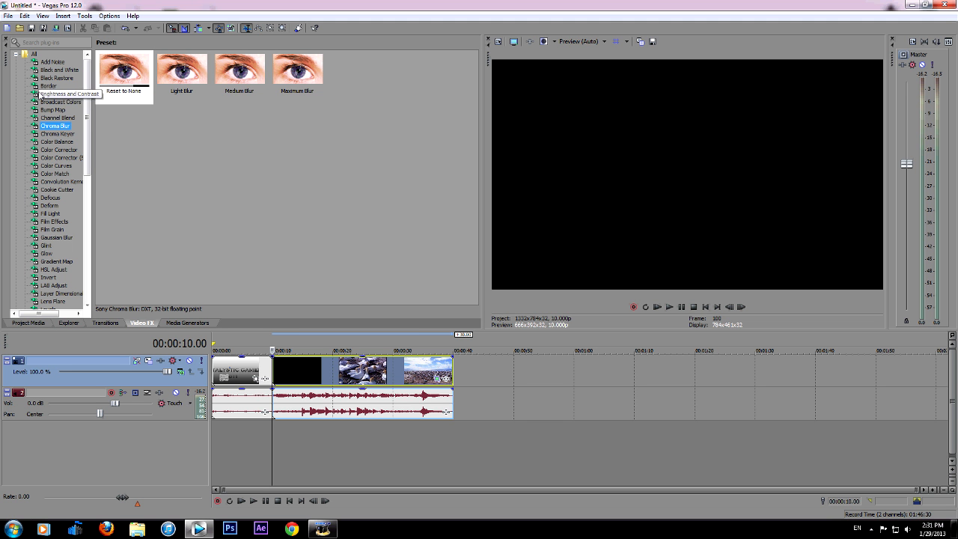
left_click(51, 190)
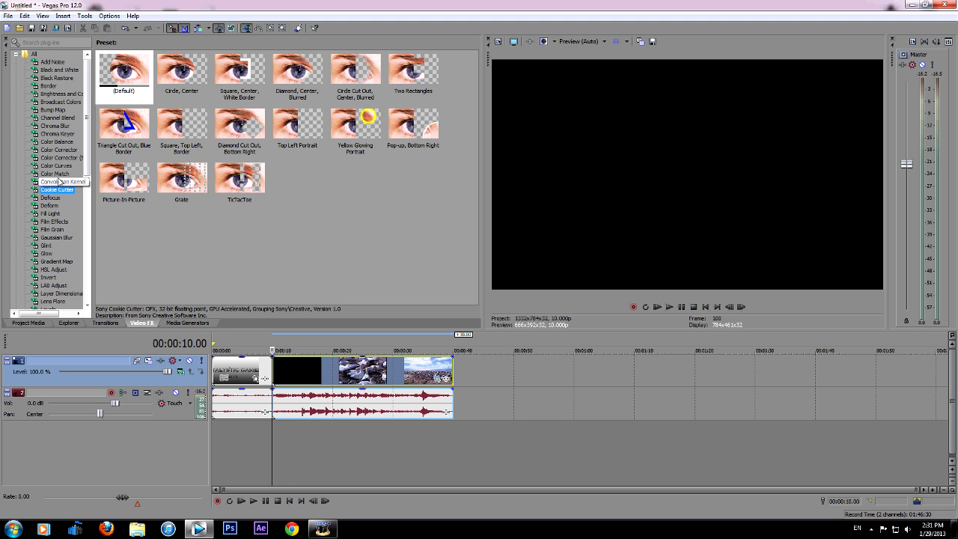
Apply the Bump Map effect with the Lower-Left Spotlight preset to the Wildlife clip, previewing it at about 12 seconds
left_click(289, 452)
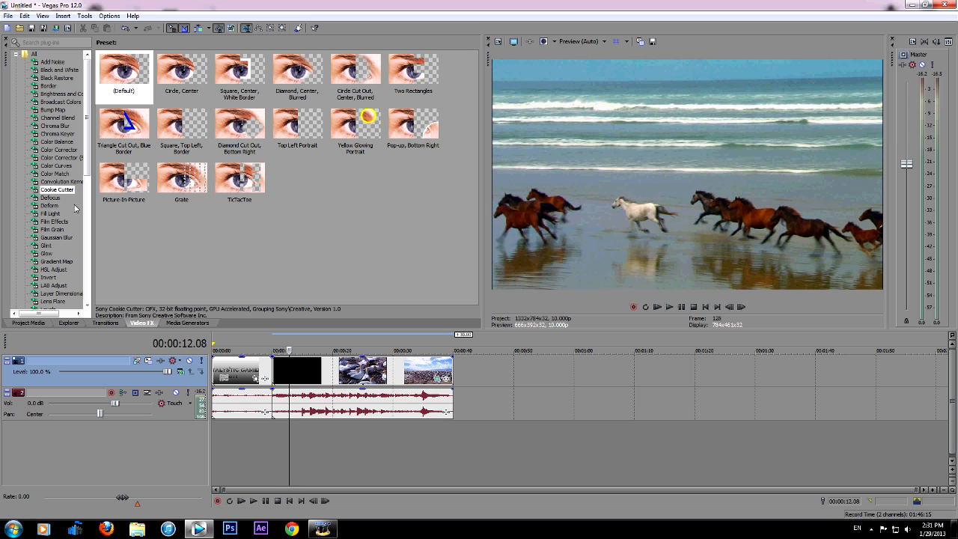
left_click(61, 110)
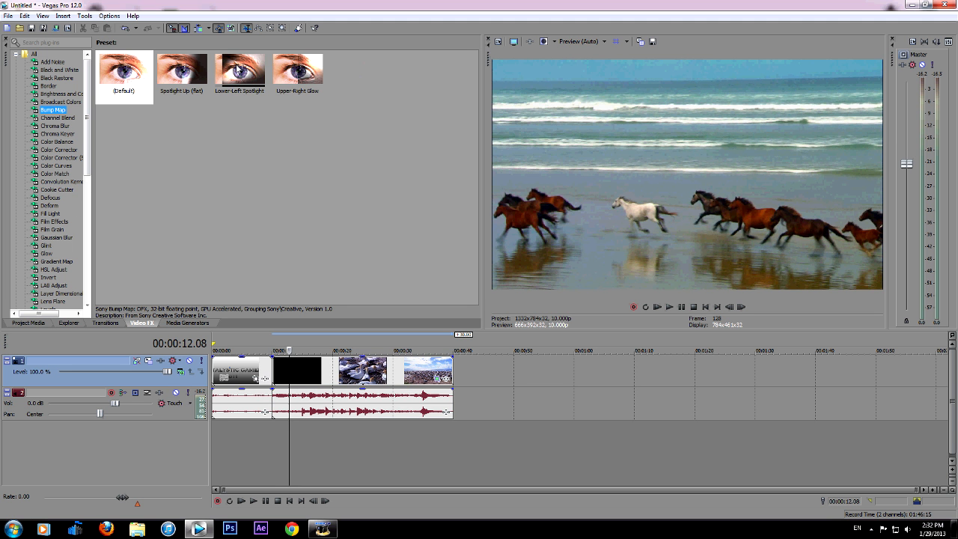
left_click_drag(240, 73, 308, 380)
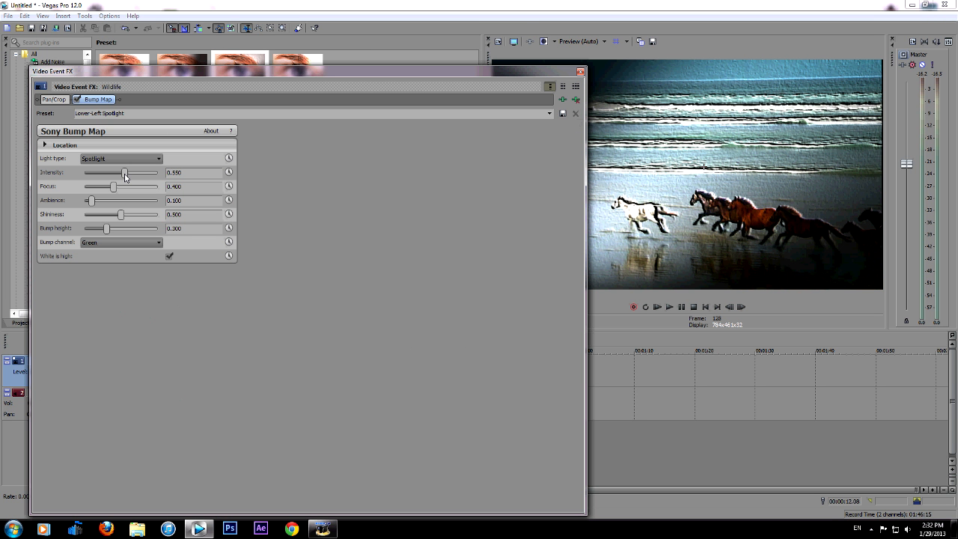
Set the Bump Map's intensity to 0.735, focus to 0.340, ambience to 0.224, shininess to 0.918 and bump height to 0.476
left_click_drag(125, 176, 110, 189)
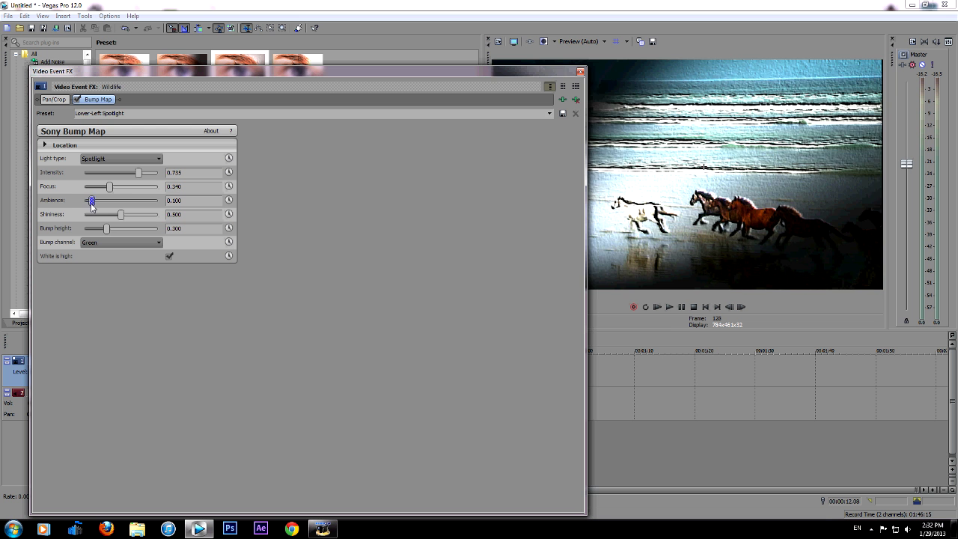
left_click_drag(92, 208, 120, 241)
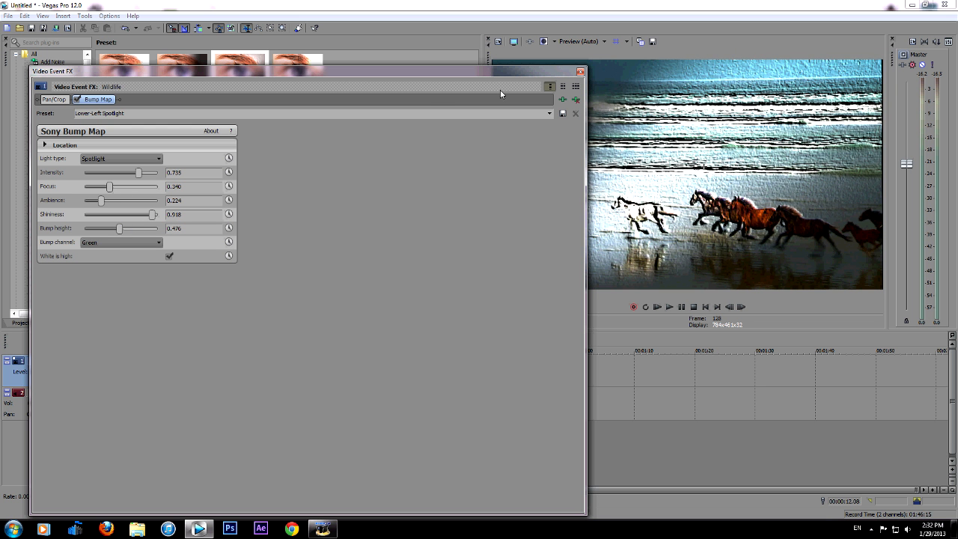
left_click(580, 71)
Reopen the Wildlife clip's event effects and disable the Lower-Left Spotlight Bump Map
left_click(446, 381)
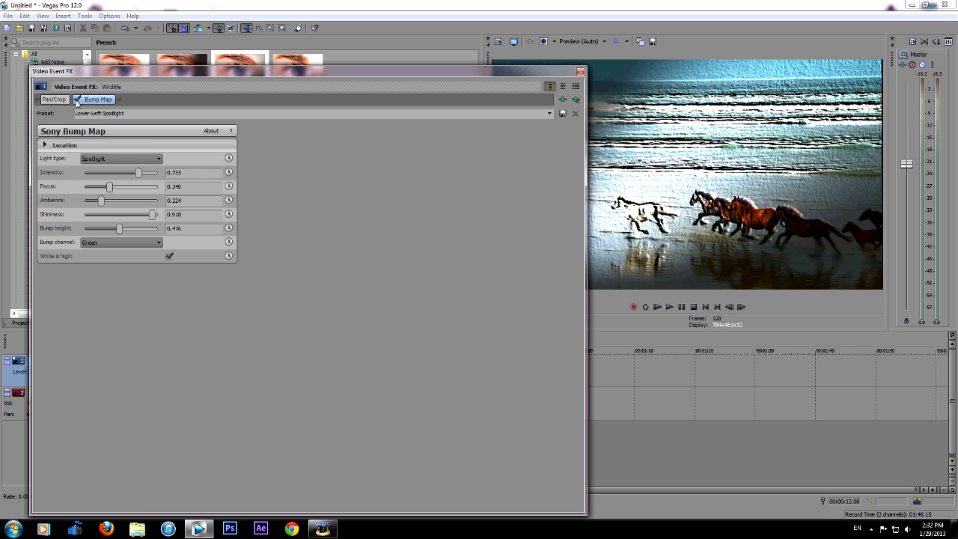
left_click(77, 99)
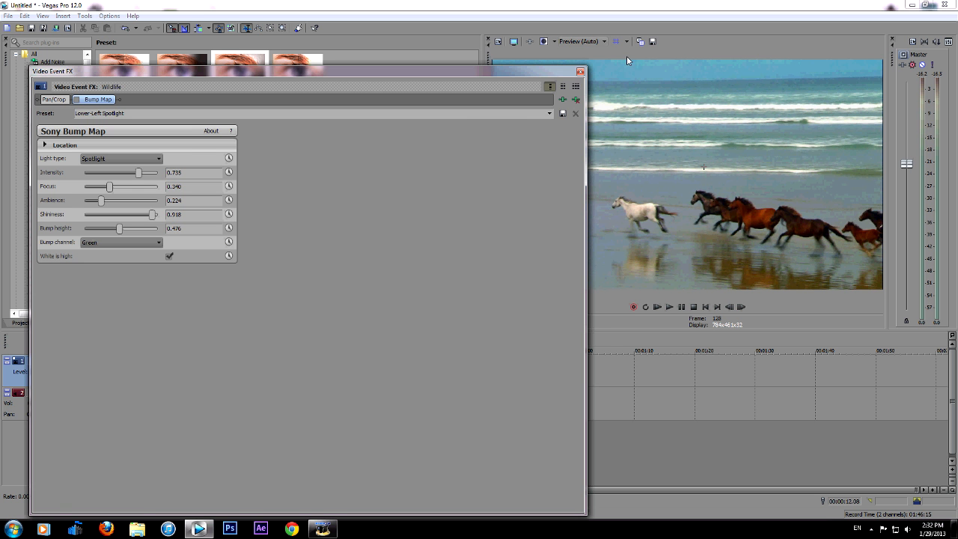
left_click(580, 72)
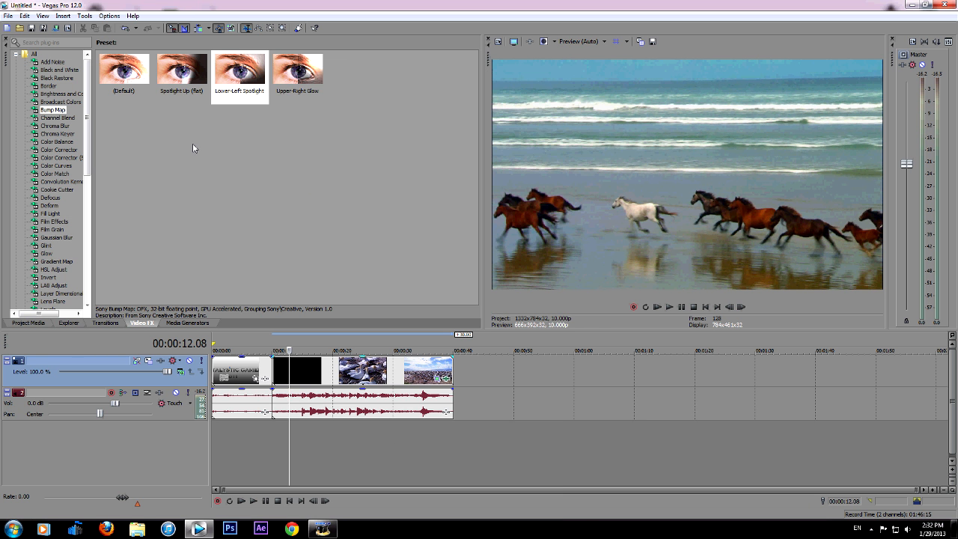
Add a second Bump Map with the Upper-Right Glow preset to the Wildlife clip, using Directional light and an intensity of 0.585
left_click(294, 83)
left_click_drag(293, 83, 333, 383)
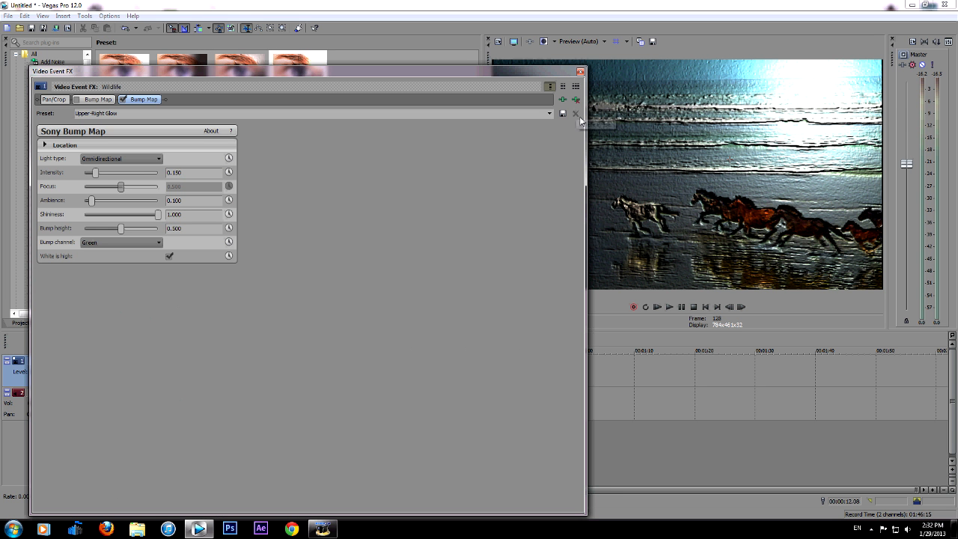
left_click(108, 160)
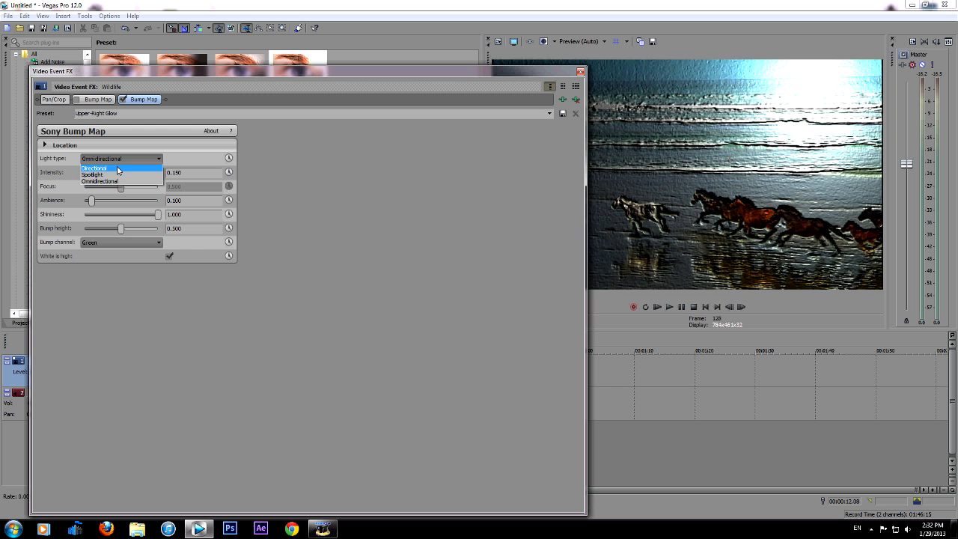
left_click(94, 168)
left_click_drag(95, 180, 128, 177)
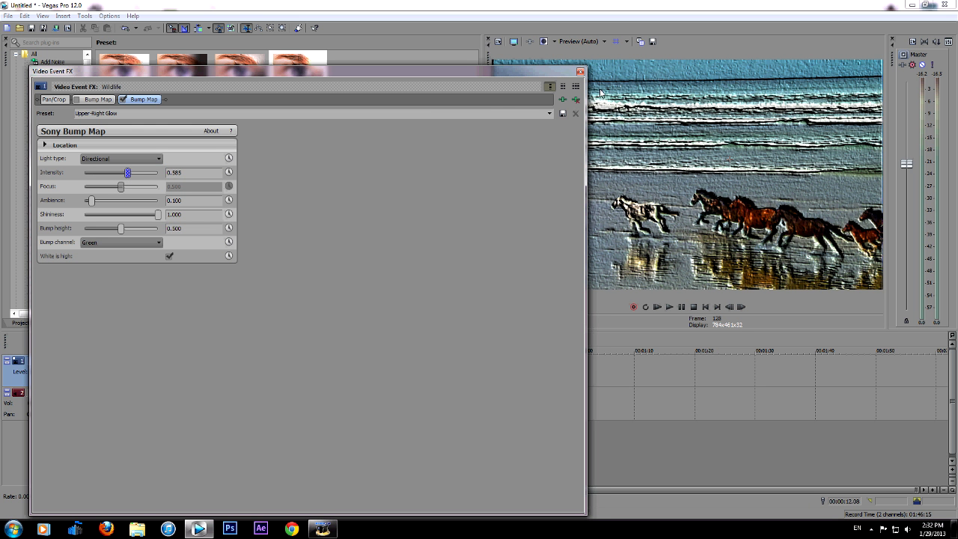
Close the event effects and preview the timeline at about 31 seconds in the Wildlife clip and 7 seconds in the intro clip
left_click(580, 71)
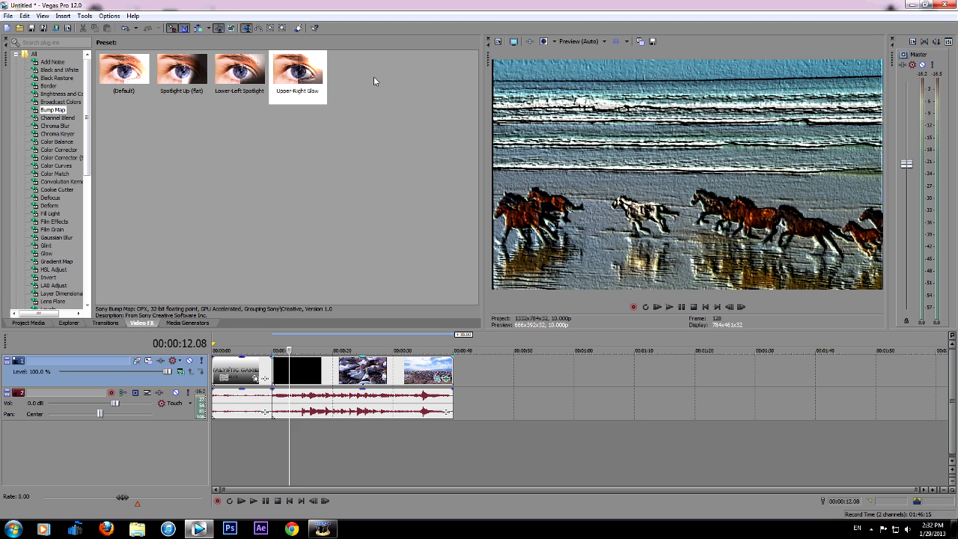
left_click(350, 449)
left_click(401, 432)
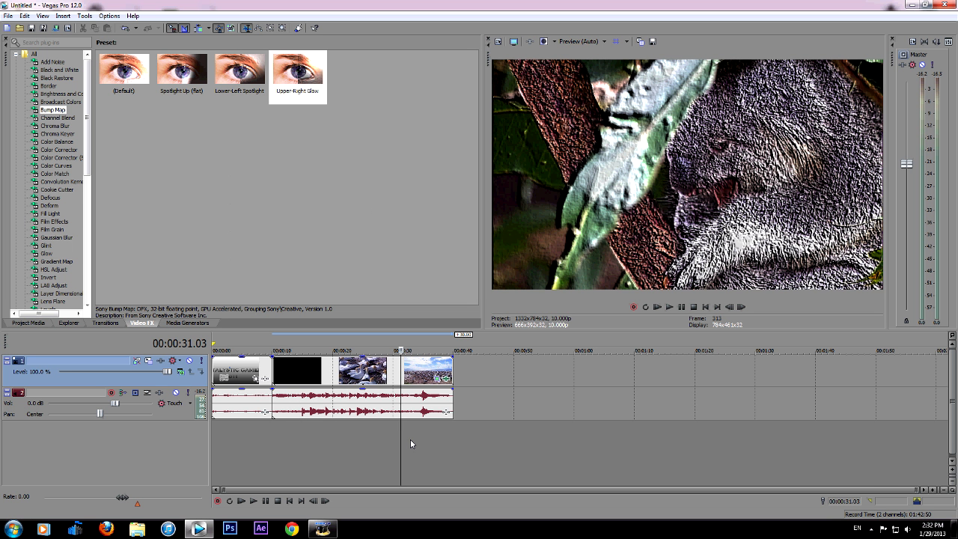
left_click(257, 441)
Browse the media generator presets for Checkerboard, Color Gradient, Solid Color, (Legacy) Text and Credit Roll
left_click(189, 324)
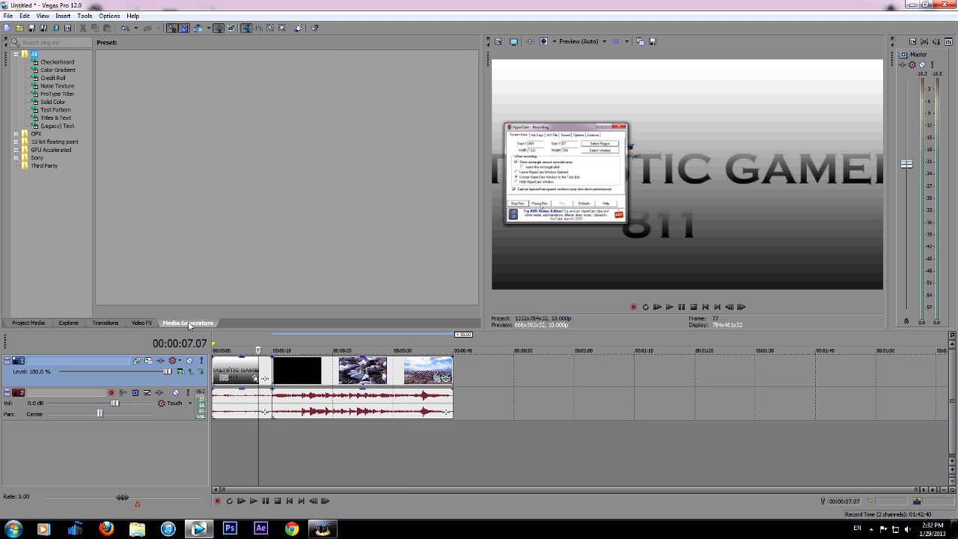
left_click(58, 62)
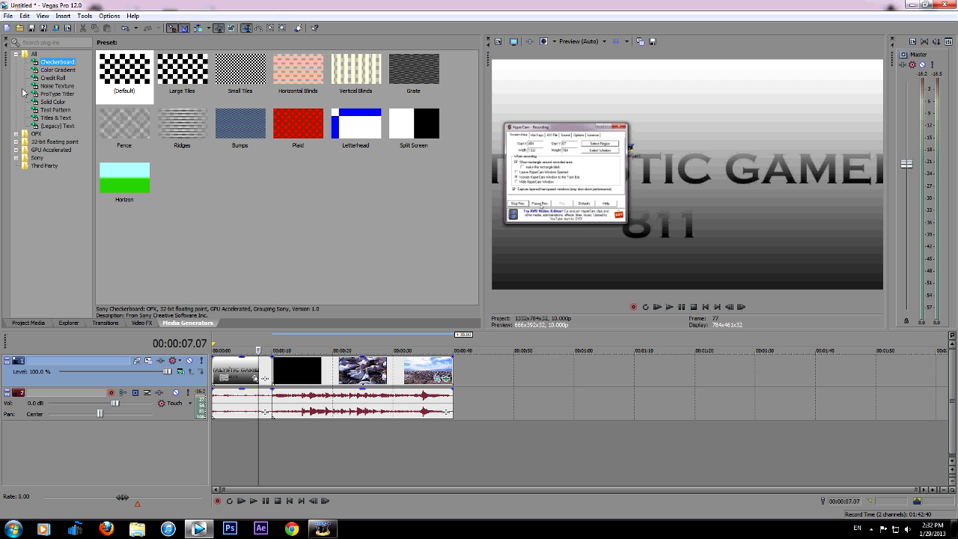
left_click(59, 70)
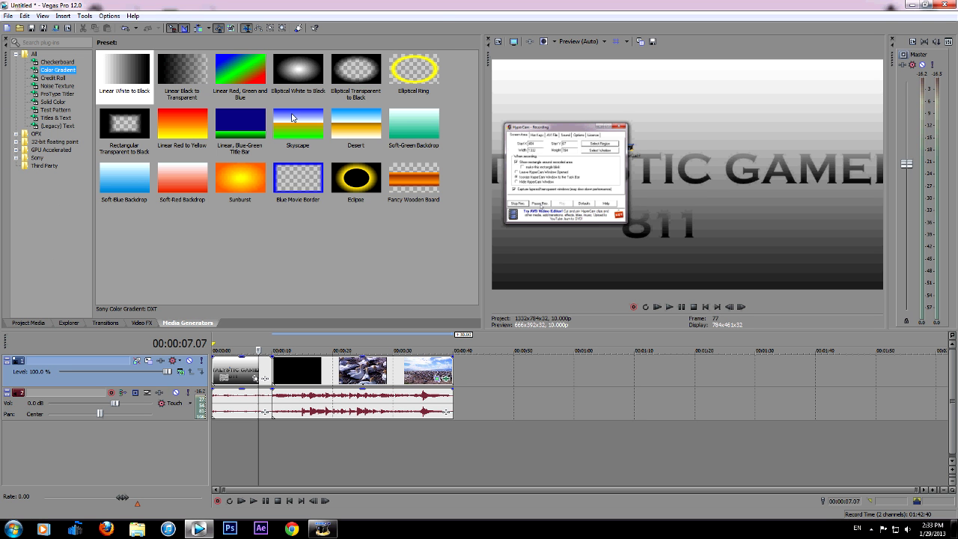
left_click(60, 102)
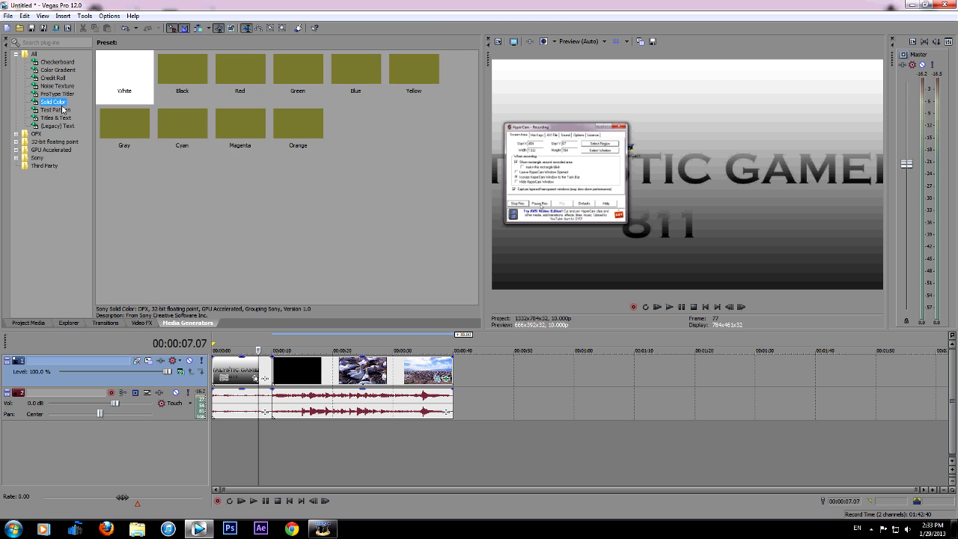
left_click(59, 125)
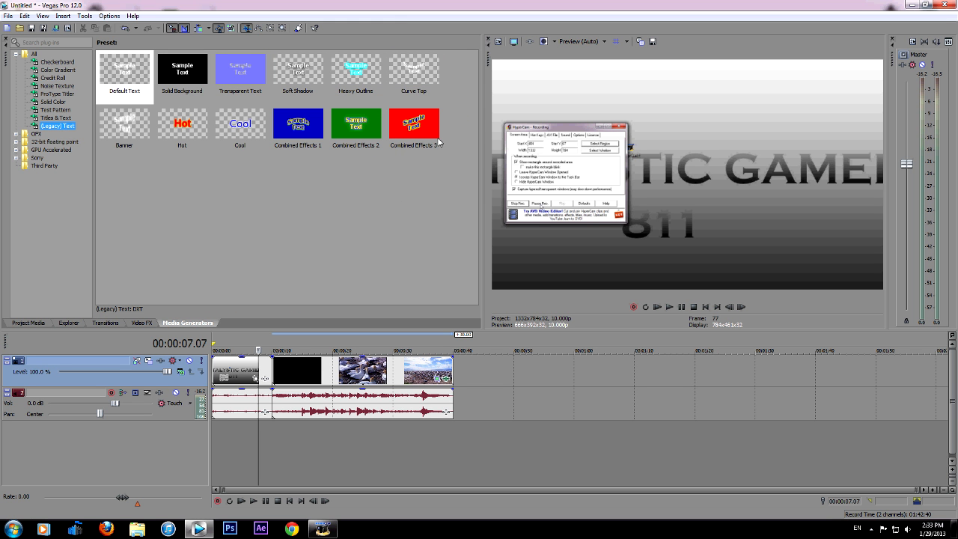
left_click(64, 78)
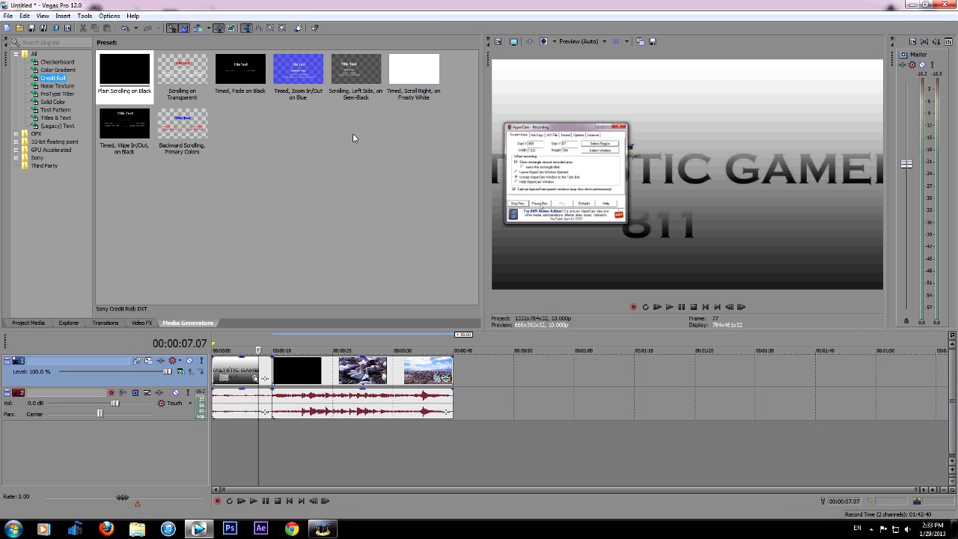
Position the playhead at 00:00:13.09 in the Wildlife clip
left_click(343, 424)
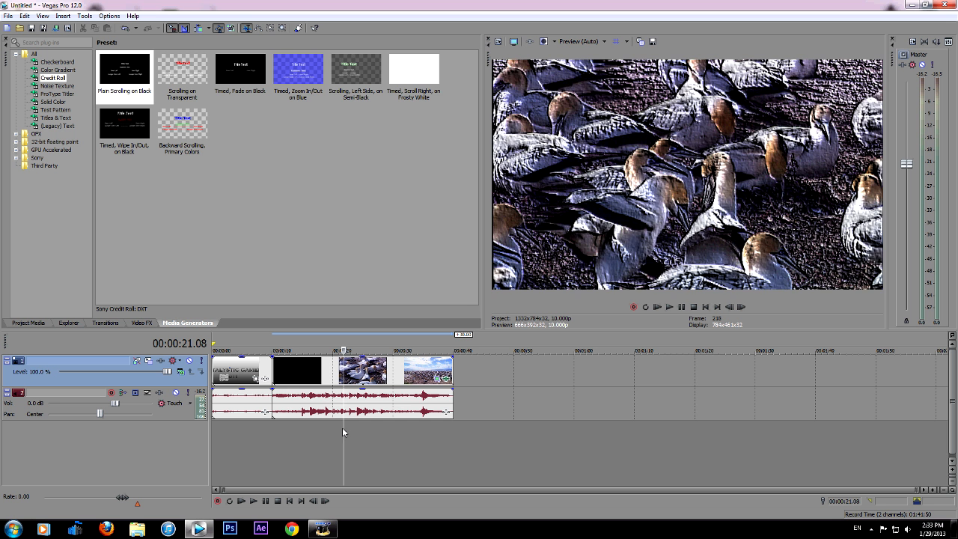
left_click(341, 433)
left_click(295, 433)
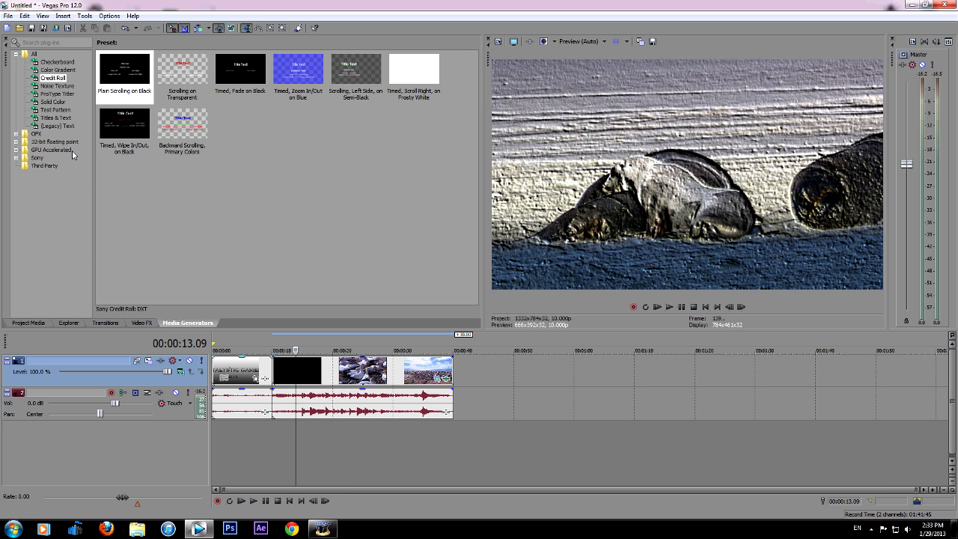
Show the (Legacy) Text presets and insert a new video track above the clips' track
left_click(63, 120)
left_click(64, 126)
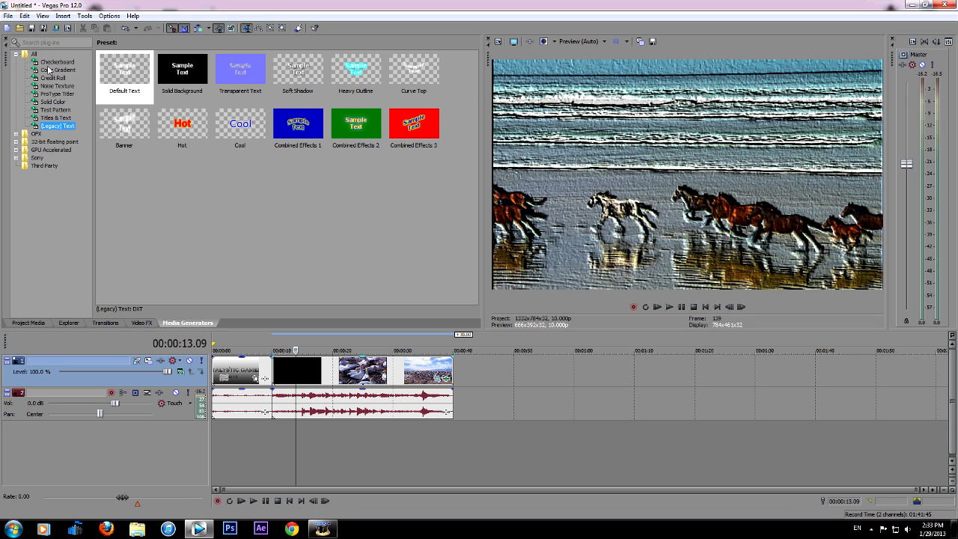
left_click(169, 76)
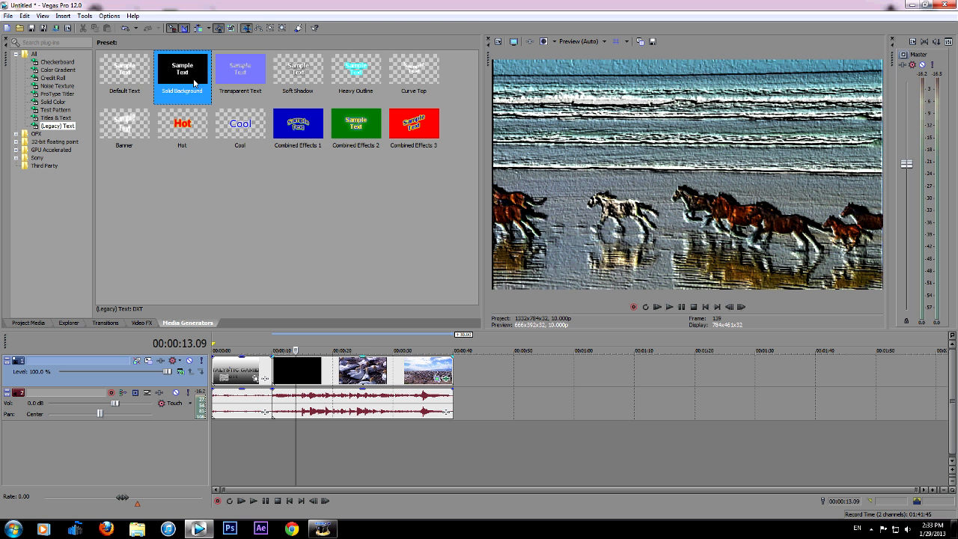
right_click(482, 378)
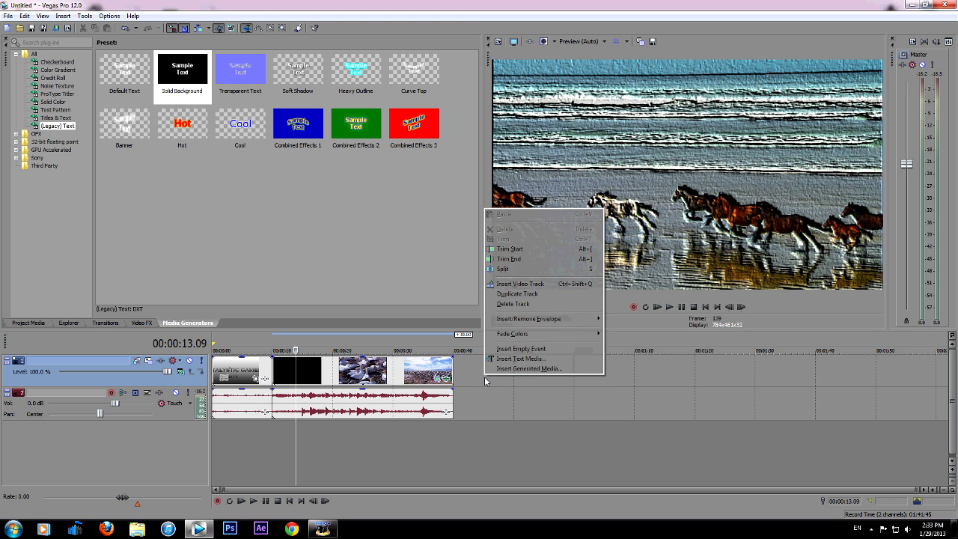
left_click(524, 289)
Try the Solid Background text preset on the new video track above the Wildlife clip, and delete its event
left_click_drag(183, 101, 326, 378)
left_click(659, 248)
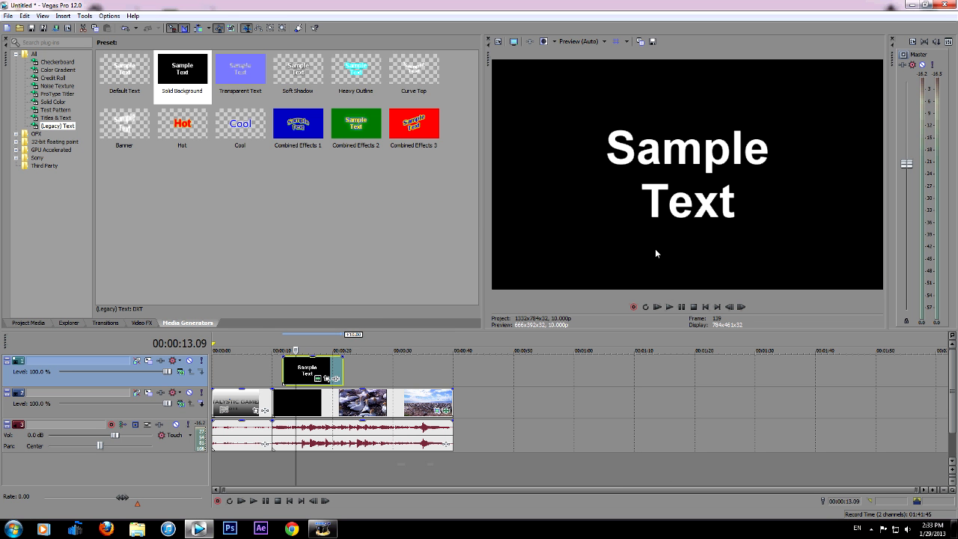
right_click(324, 367)
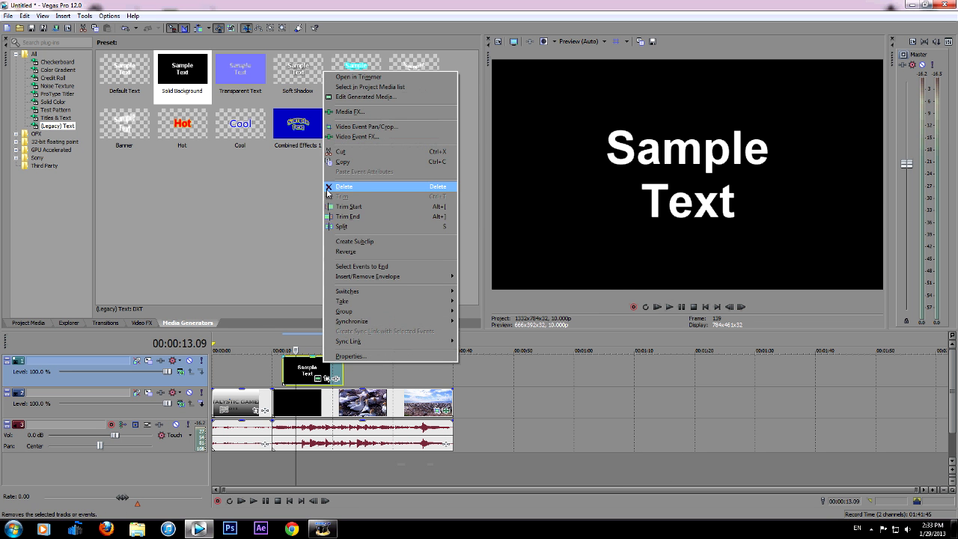
left_click(351, 186)
Try the Default Text preset on the empty video track at about 12 seconds, and delete its event
left_click_drag(125, 71, 293, 378)
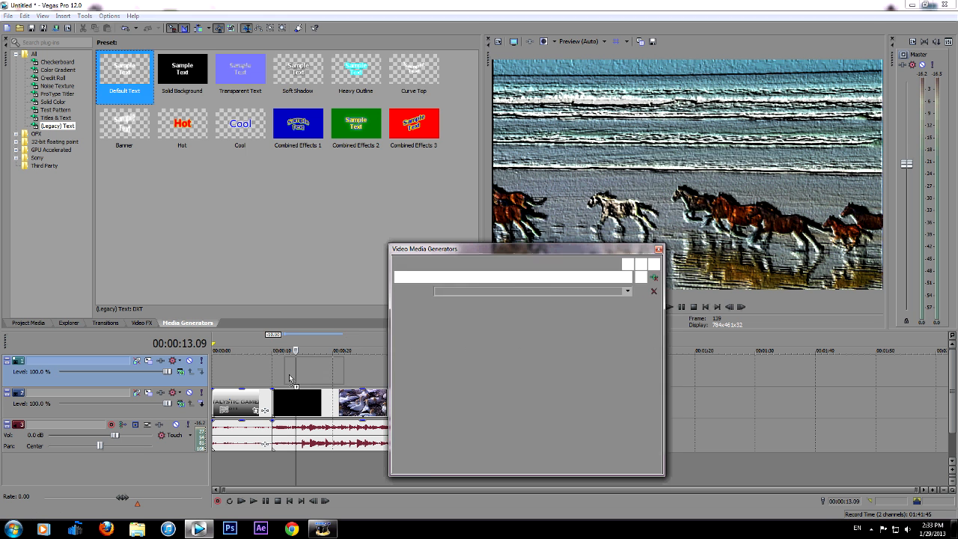
right_click(317, 374)
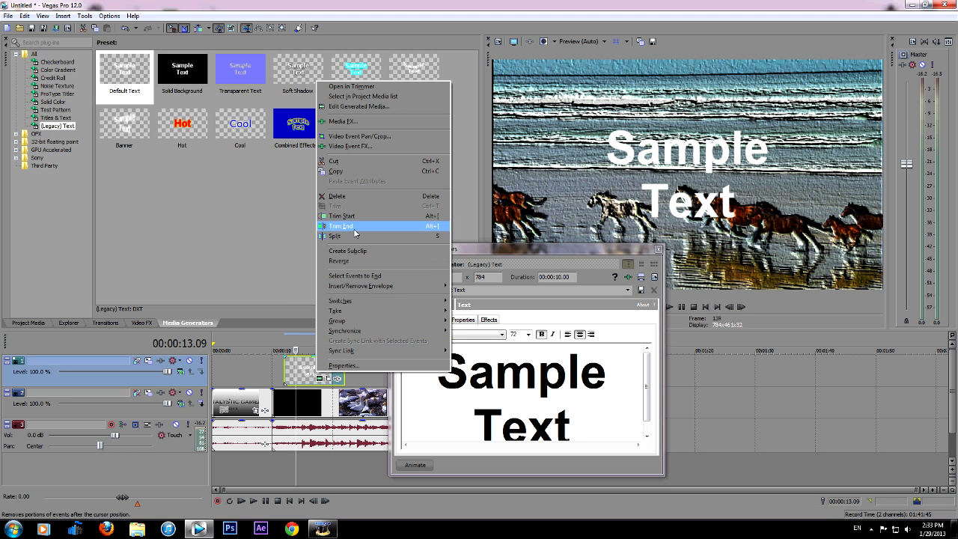
left_click(337, 197)
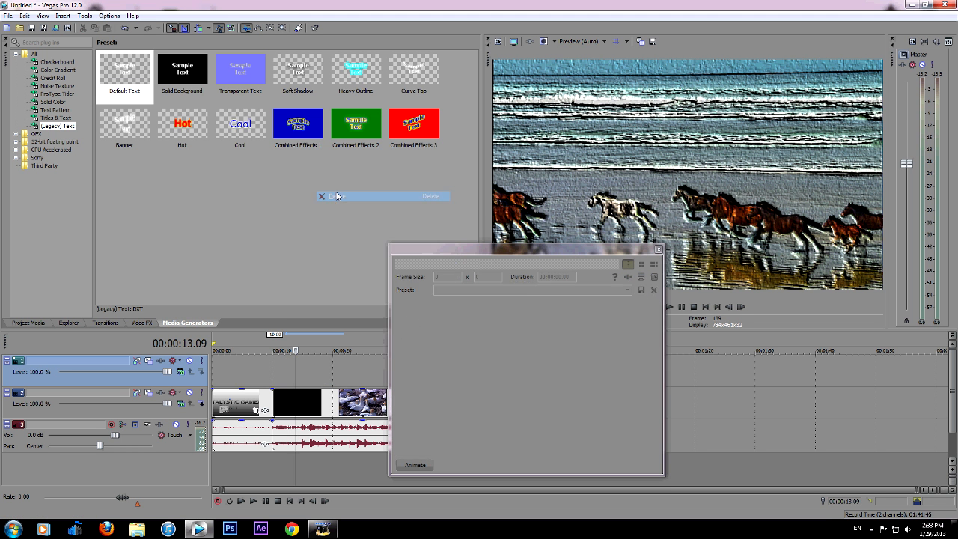
Insert a text media event at the playhead on the empty track, reading "horses" in salmon pink (1.0, 0.59, 0.5, 1.0)
right_click(303, 365)
left_click(338, 346)
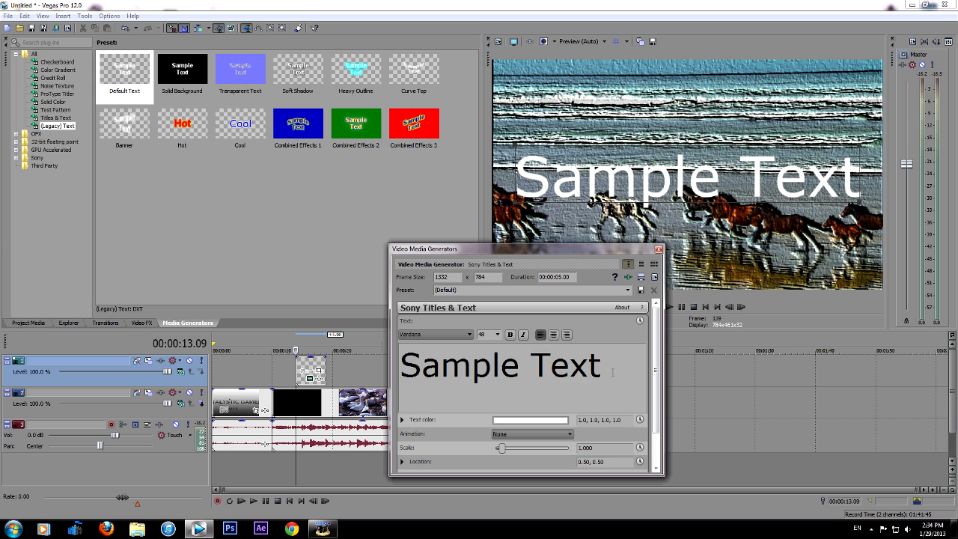
type("horses")
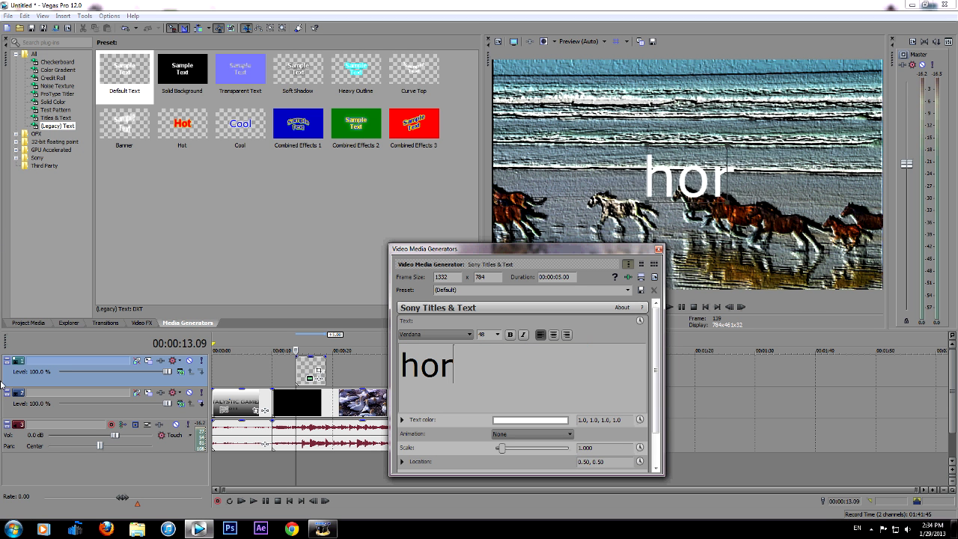
left_click(506, 420)
left_click(502, 468)
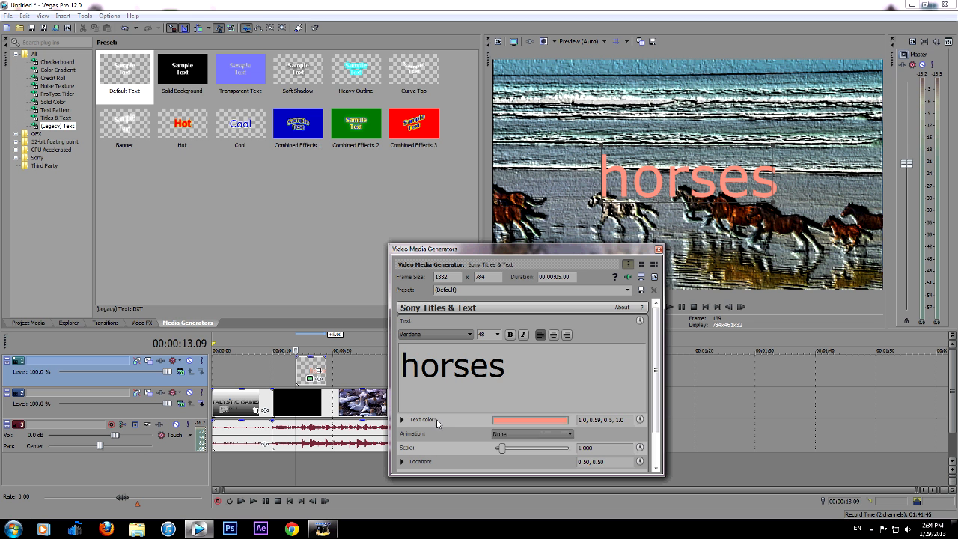
Check the animation options of the horses title, and switch its shadow on and off again
left_click(501, 435)
left_click(482, 452)
scroll(632, 394, "down", 2)
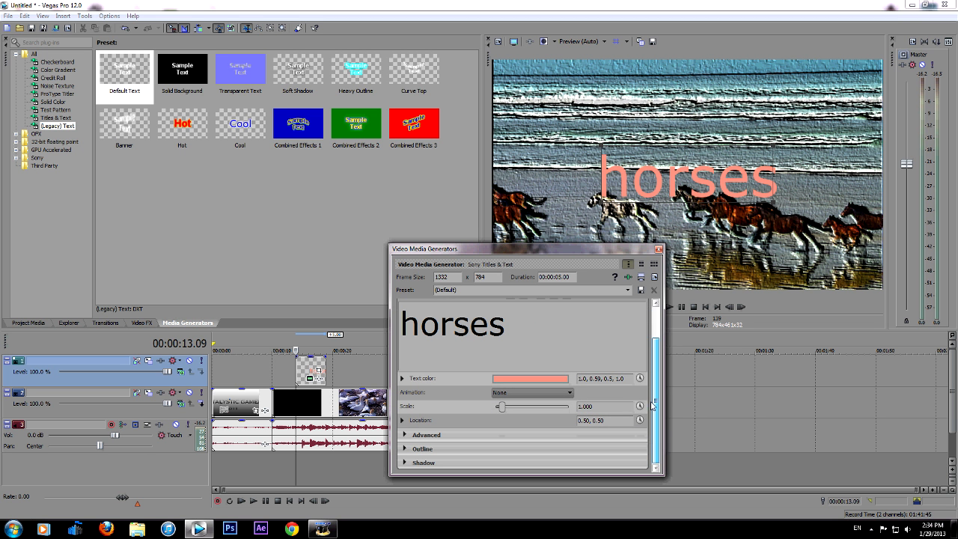
left_click(402, 463)
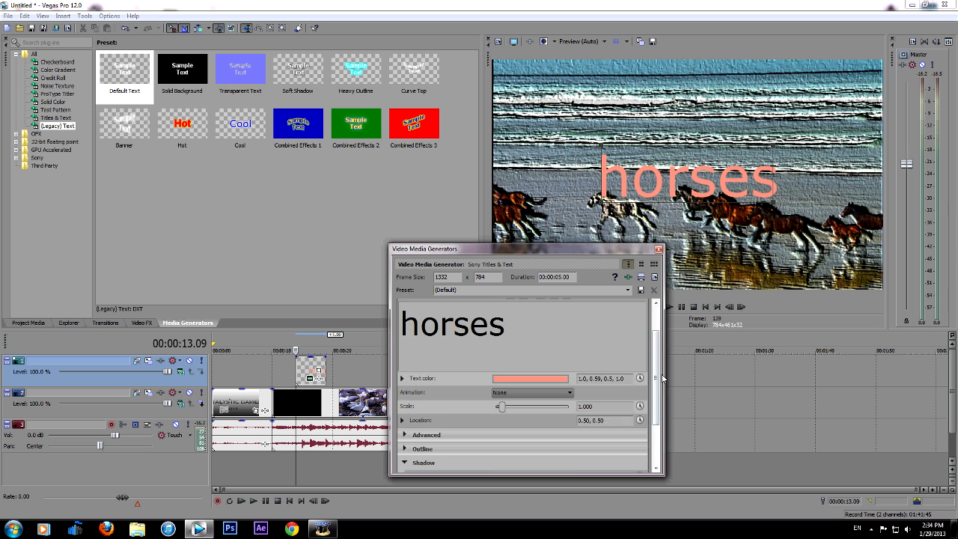
scroll(650, 449, "down", 3)
left_click(579, 407)
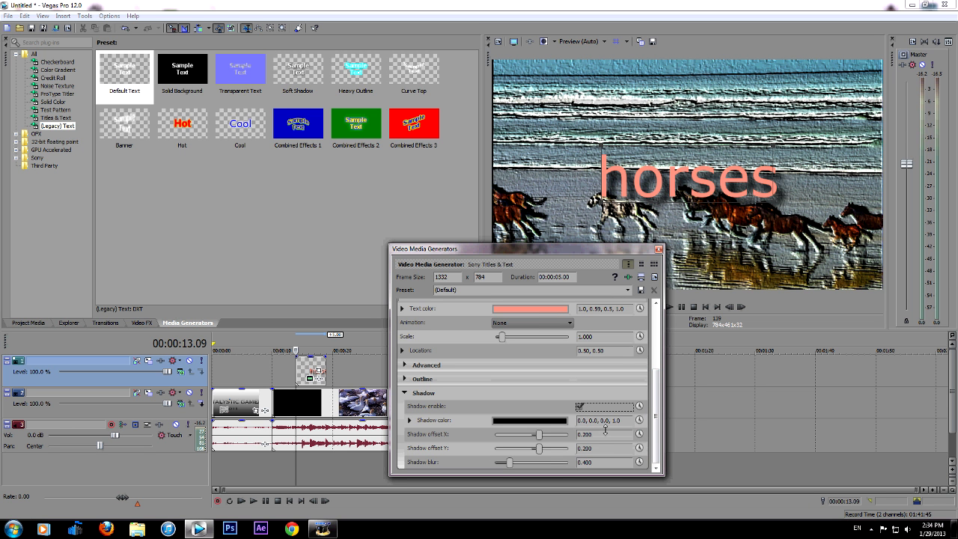
left_click(579, 407)
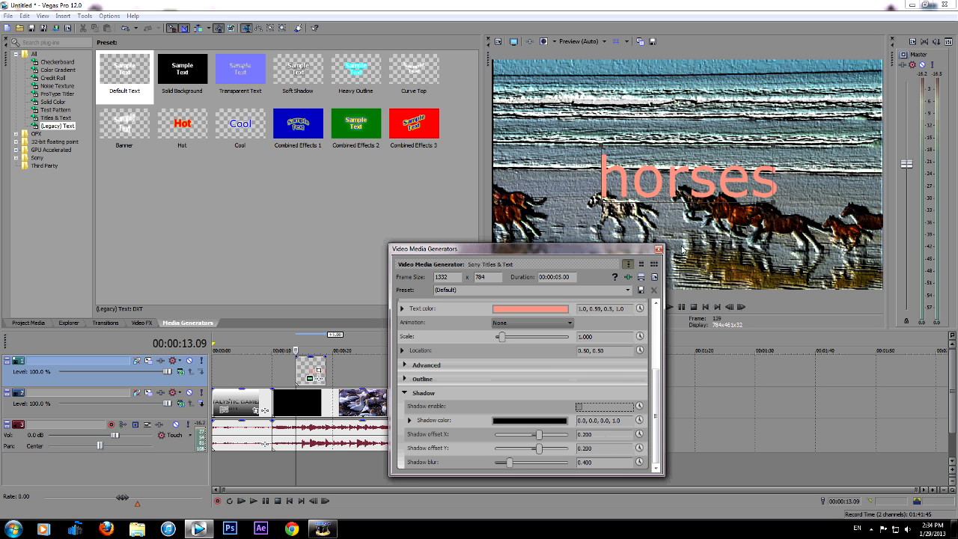
Close the text generator settings and shorten the horses title so it ends at about 16 seconds
left_click(659, 249)
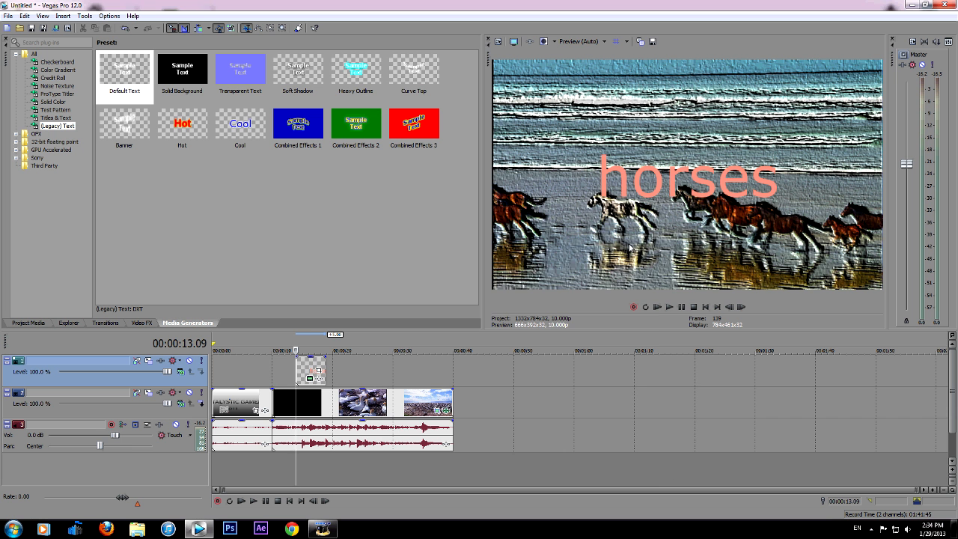
left_click_drag(325, 365, 306, 367)
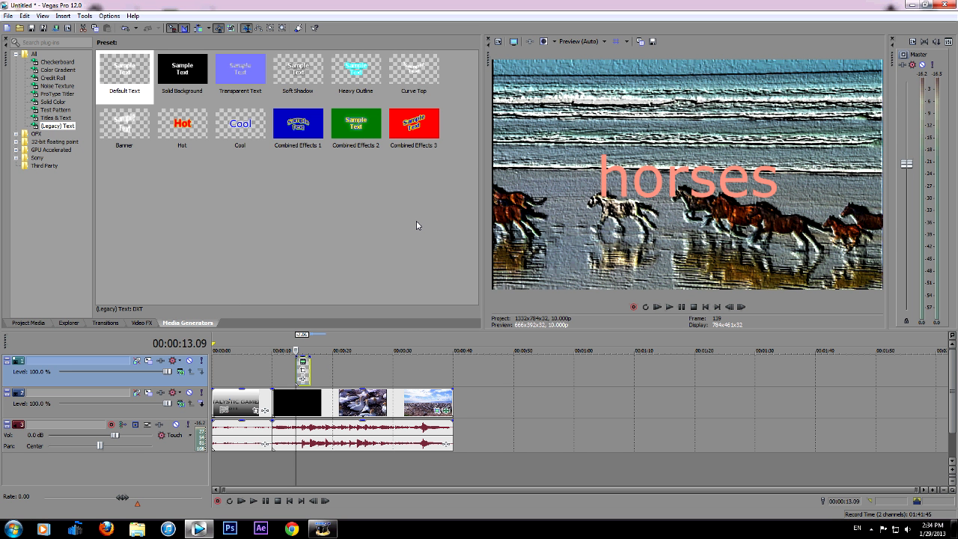